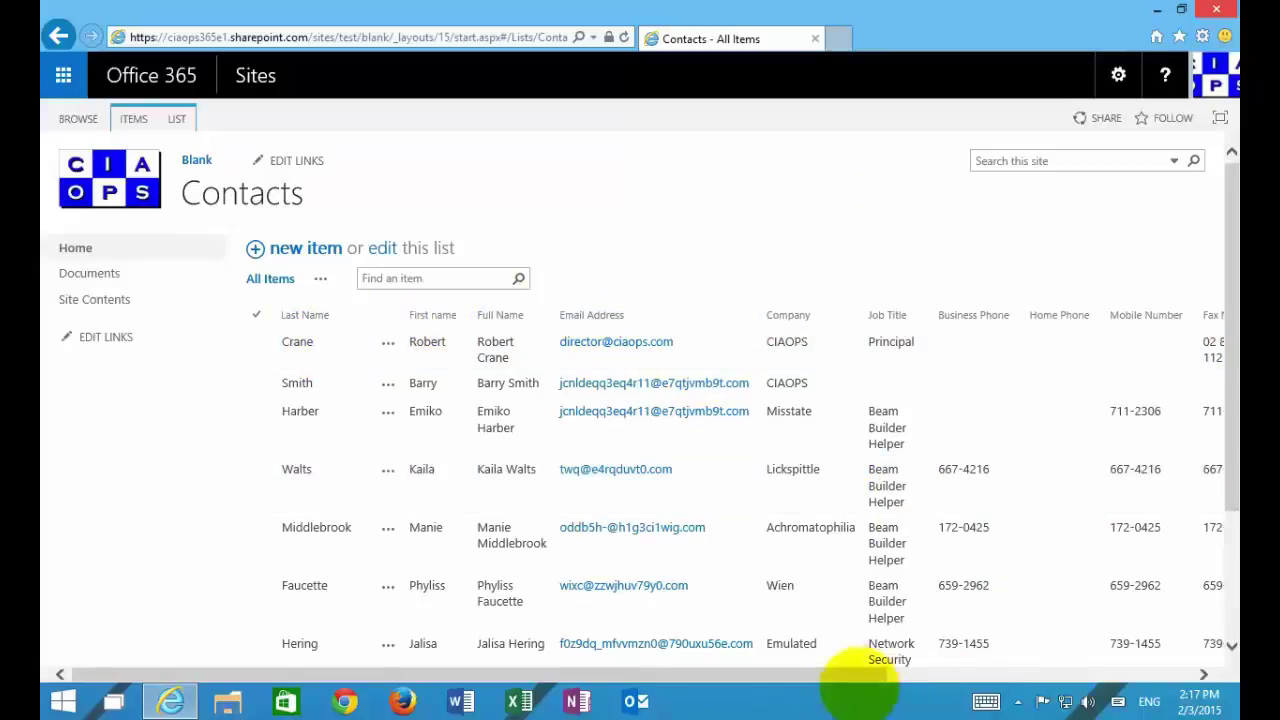
Step: Create a new Custom List app named 'Location' from Site Contents
{"action": "left_click_drag", "start_coordinate": [846, 675], "coordinate": [805, 680]}
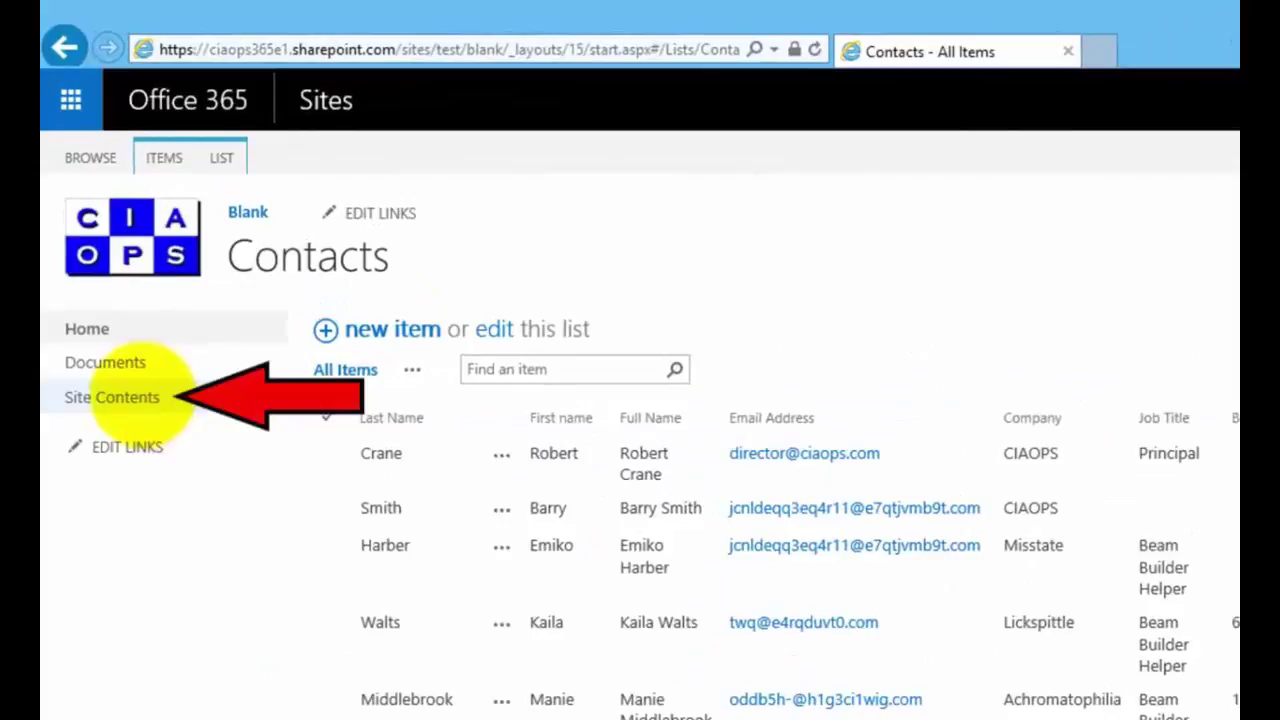
{"action": "left_click", "coordinate": [143, 397]}
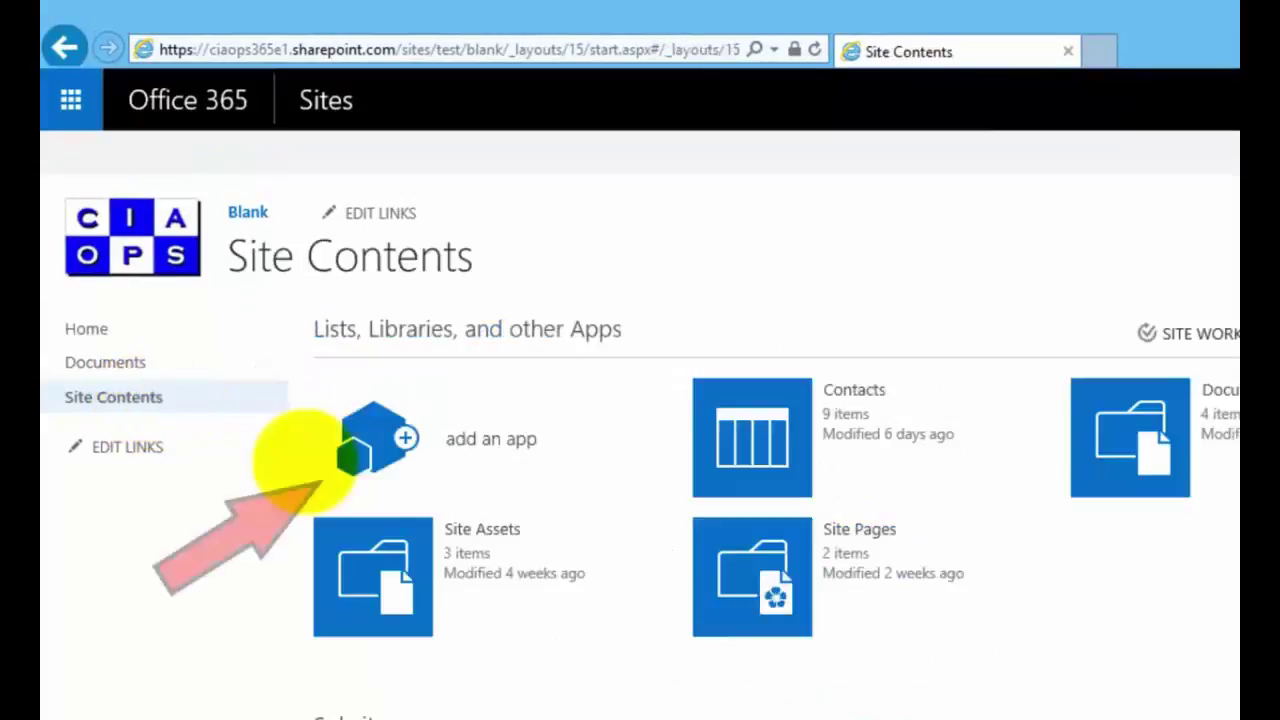
{"action": "left_click", "coordinate": [415, 460]}
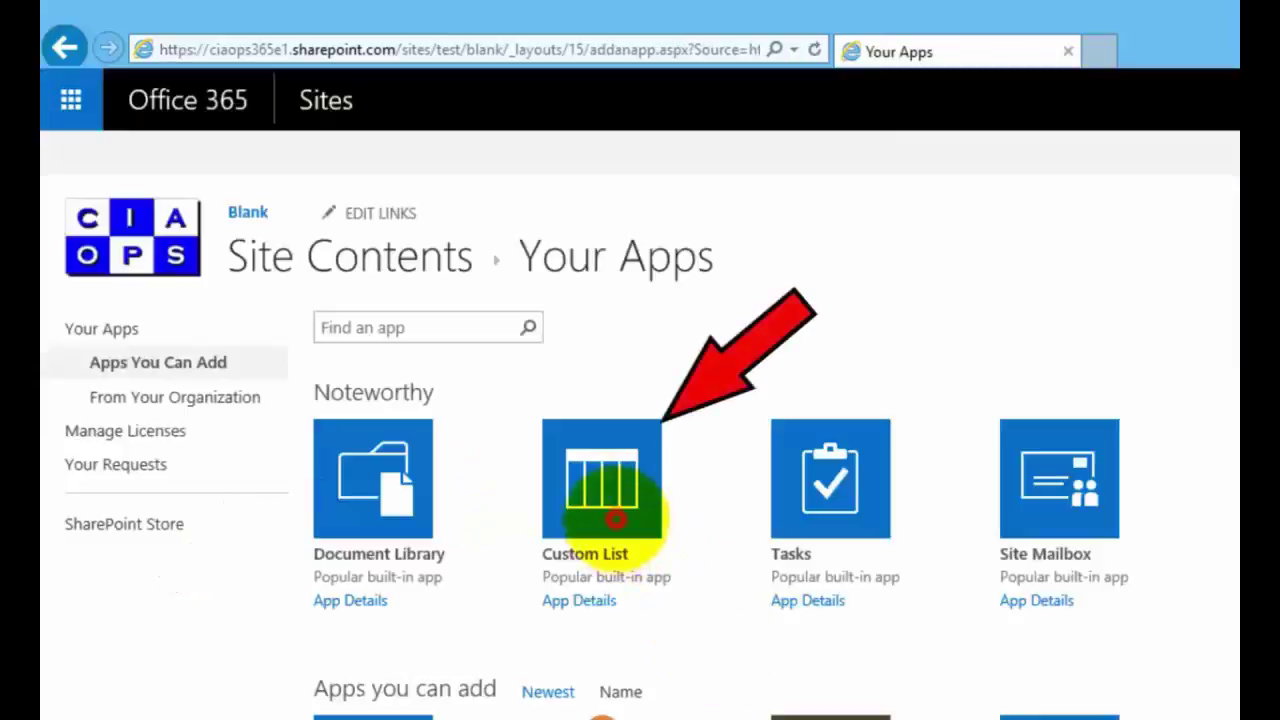
{"action": "left_click", "coordinate": [607, 520]}
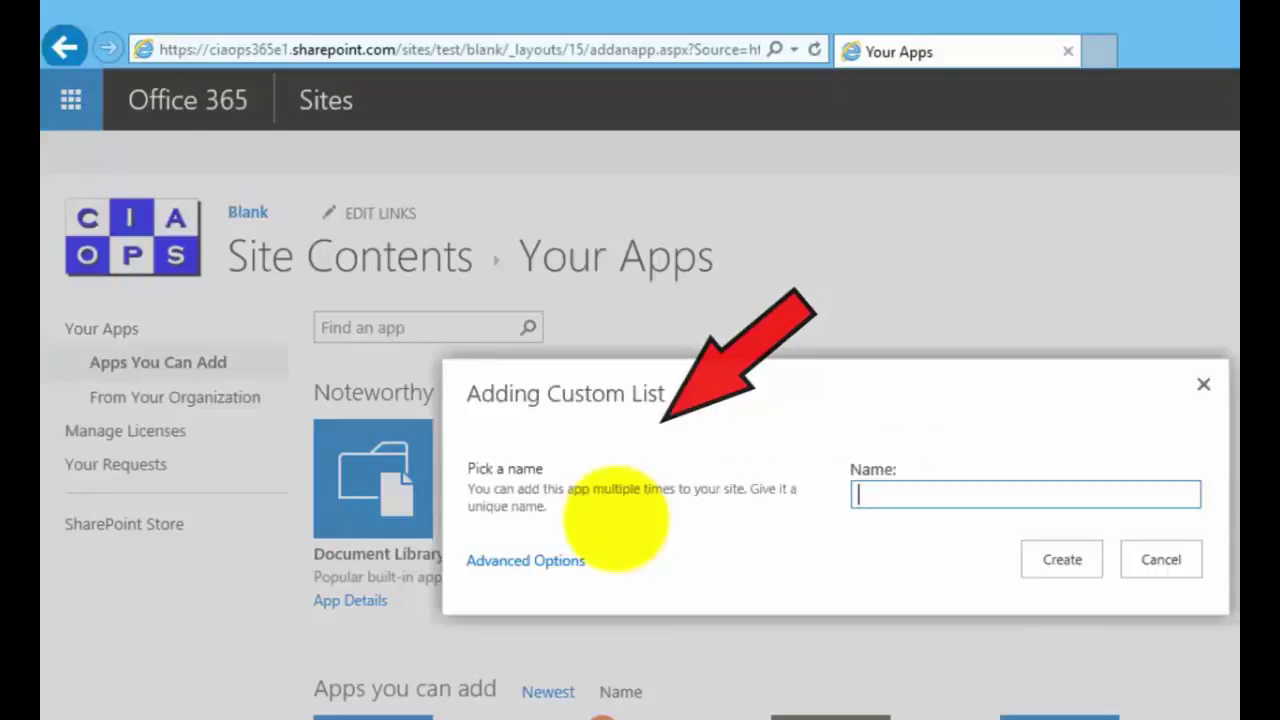
{"action": "type", "text": "Location"}
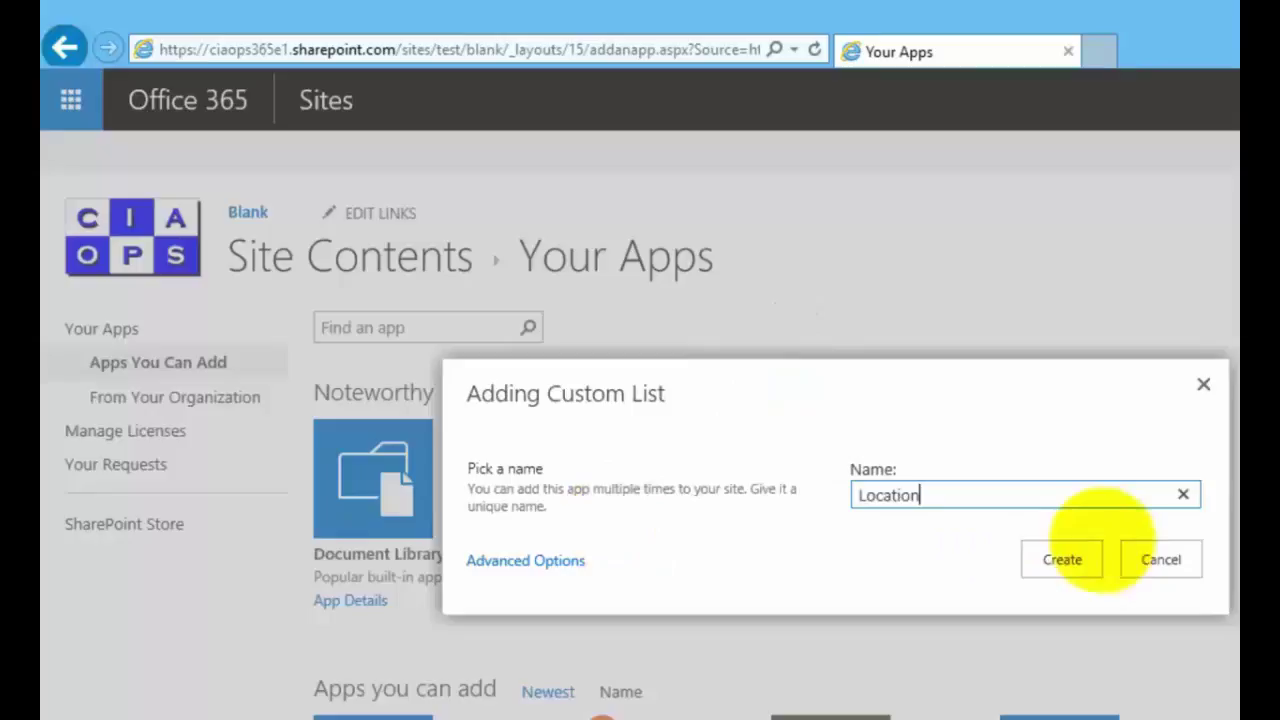
{"action": "left_click", "coordinate": [1052, 557]}
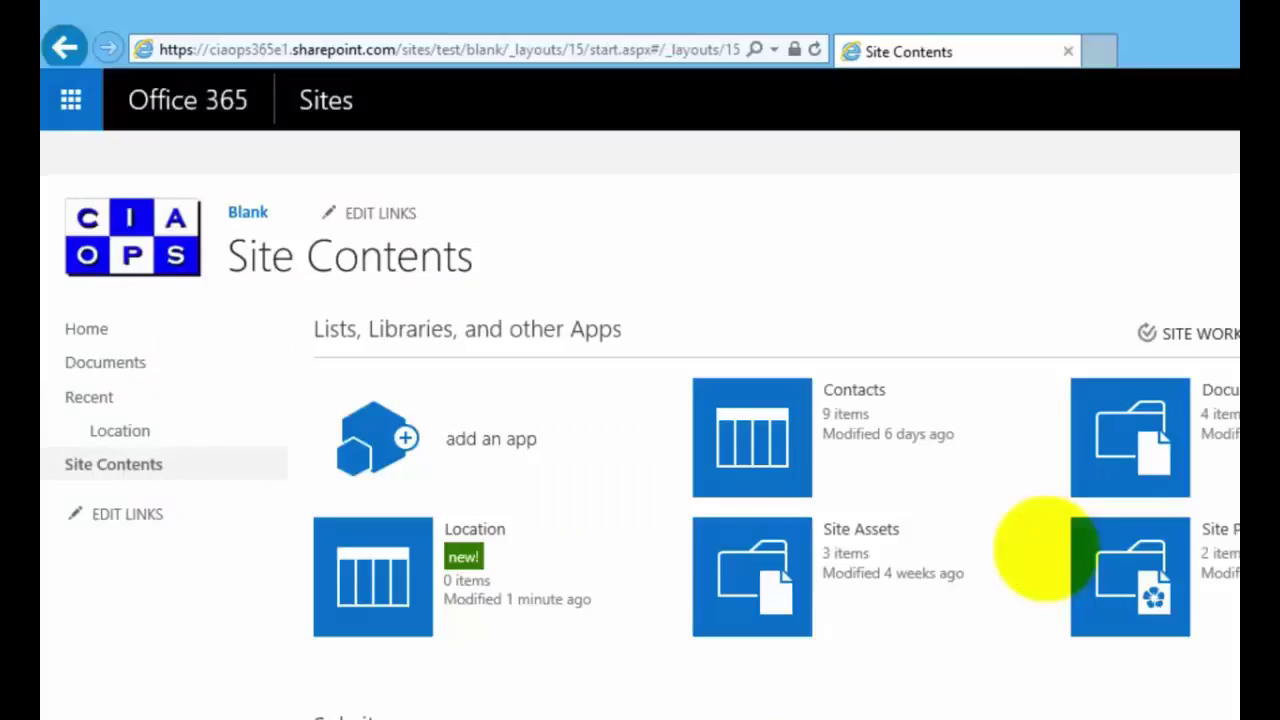
Step: In the Location list's settings, rename the Title column to 'Location'
{"action": "left_click", "coordinate": [380, 568]}
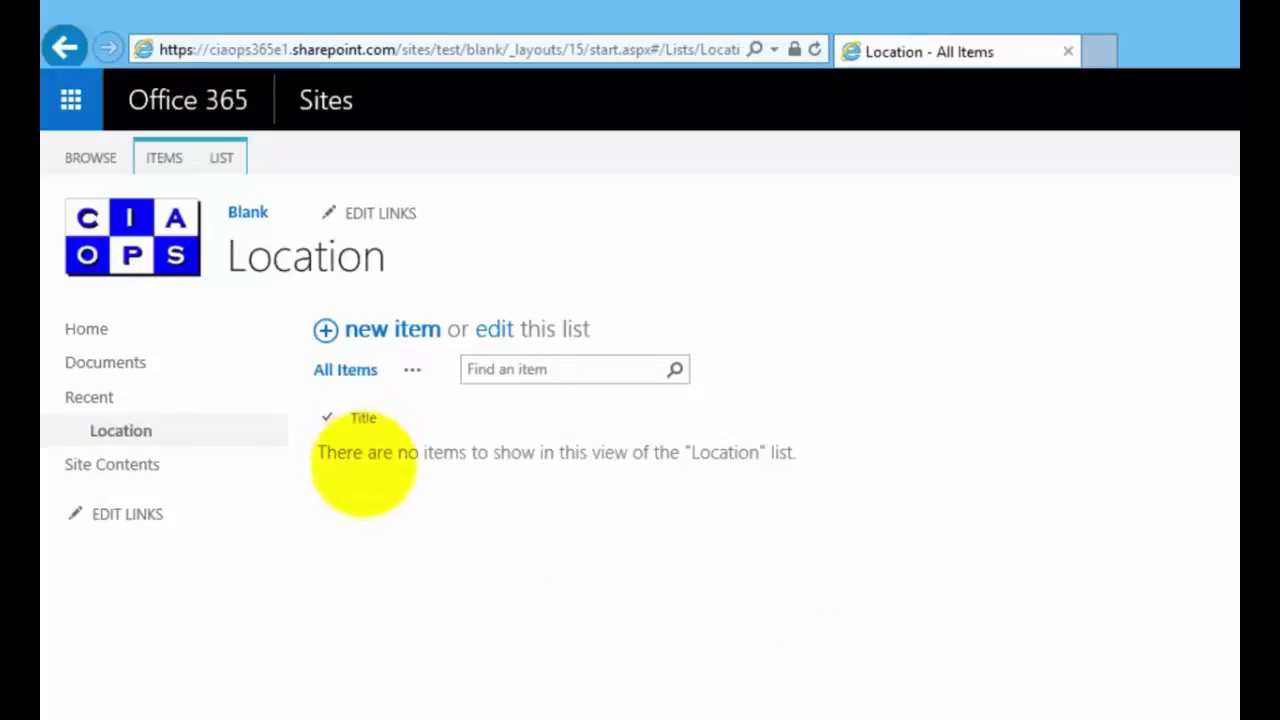
{"action": "left_click", "coordinate": [218, 160]}
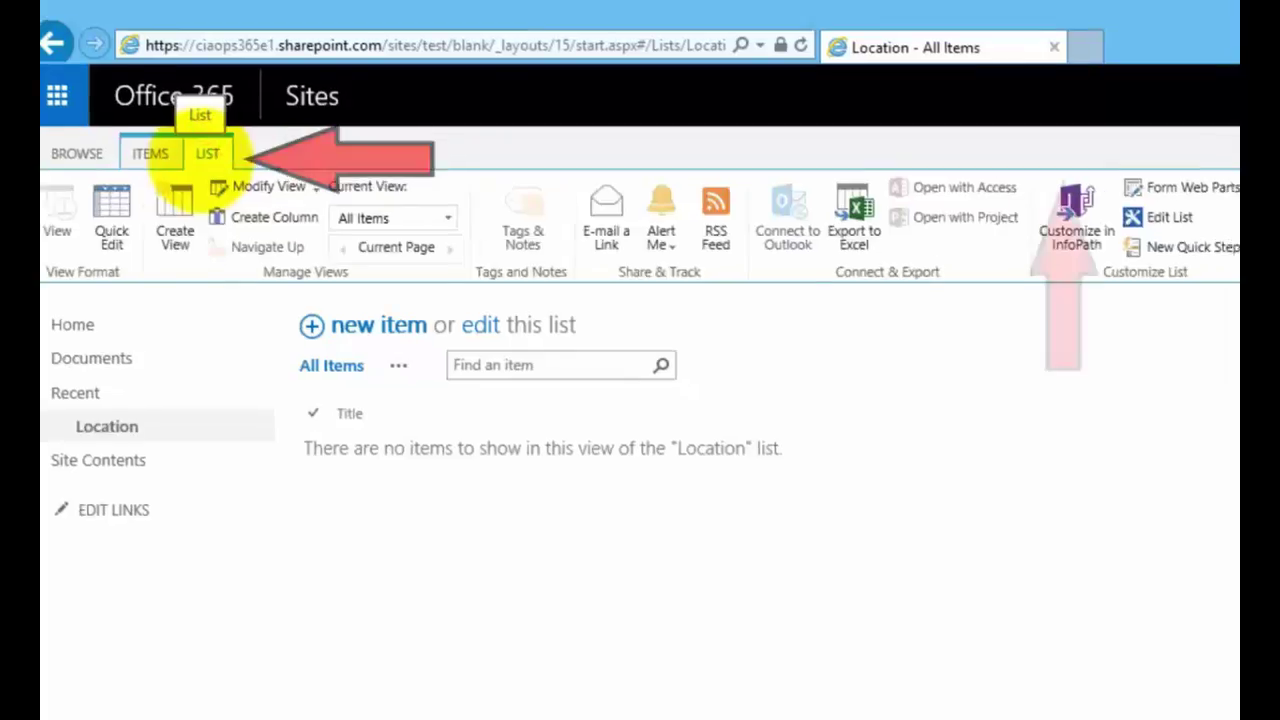
{"action": "left_click", "coordinate": [1060, 148]}
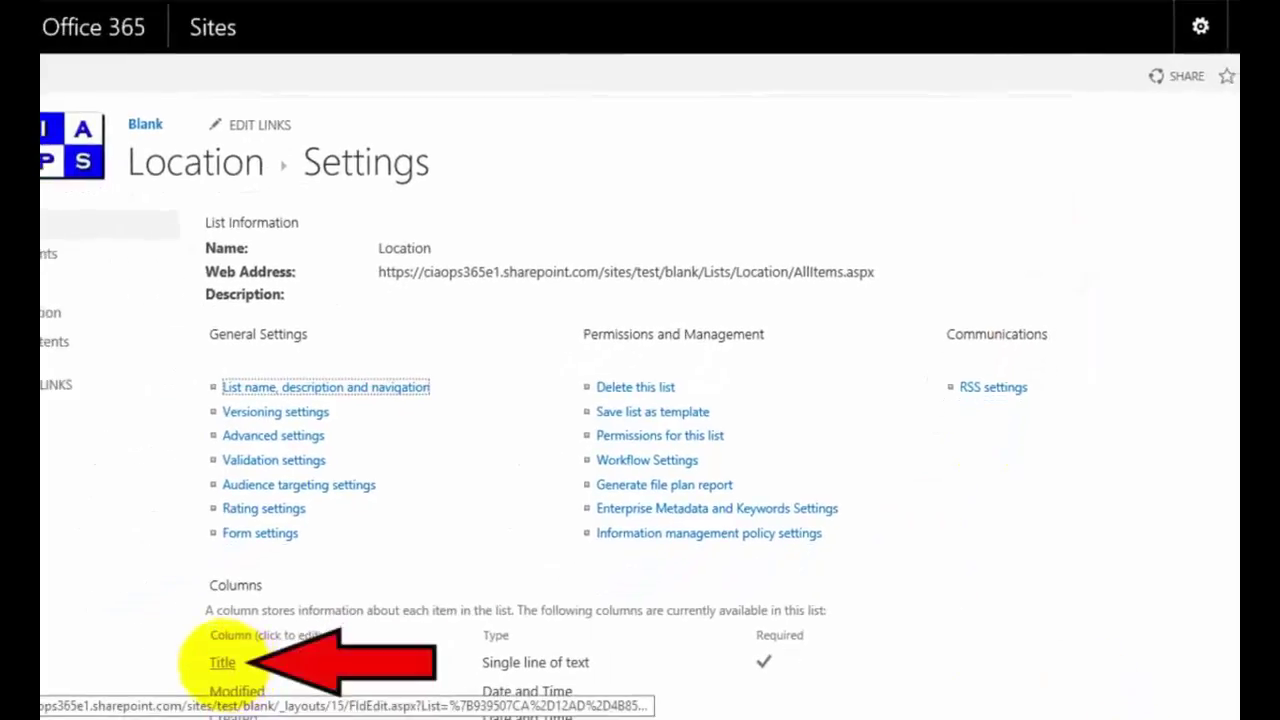
{"action": "left_click", "coordinate": [222, 662]}
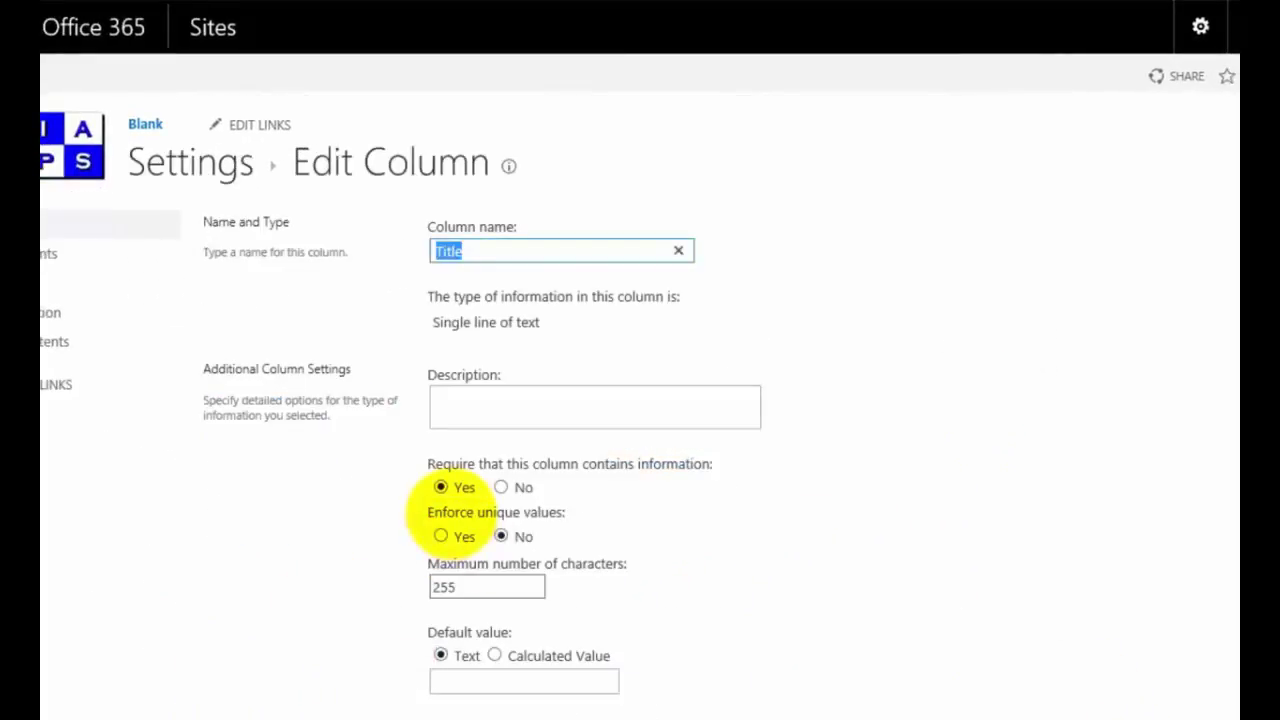
{"action": "type", "text": "Location"}
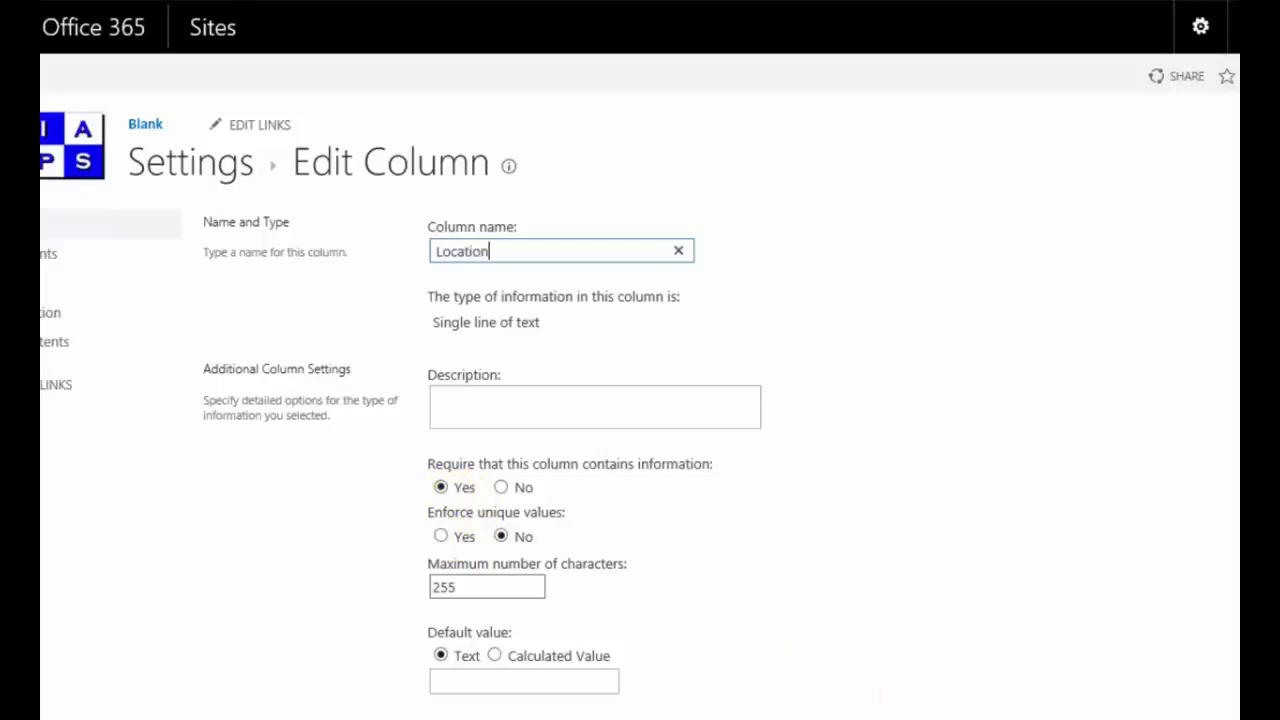
{"action": "scroll", "coordinate": [640, 404], "scroll_direction": "down", "scroll_amount": 2}
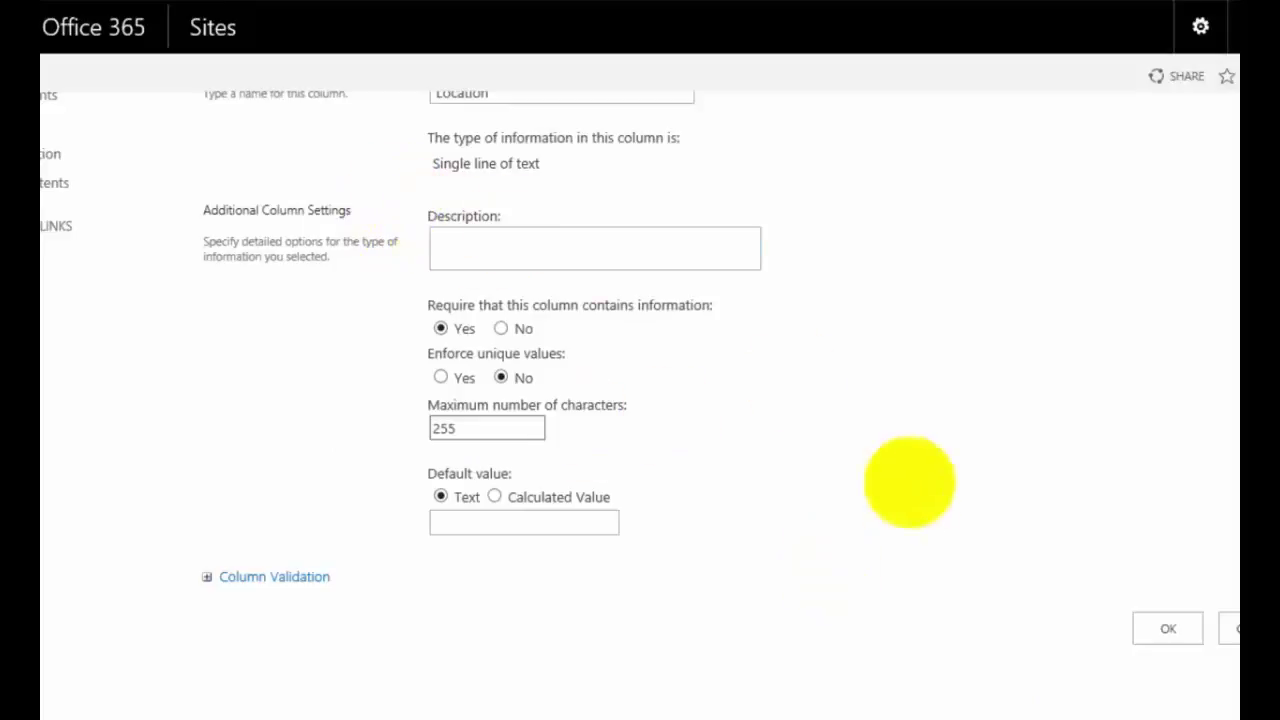
{"action": "left_click", "coordinate": [1168, 628]}
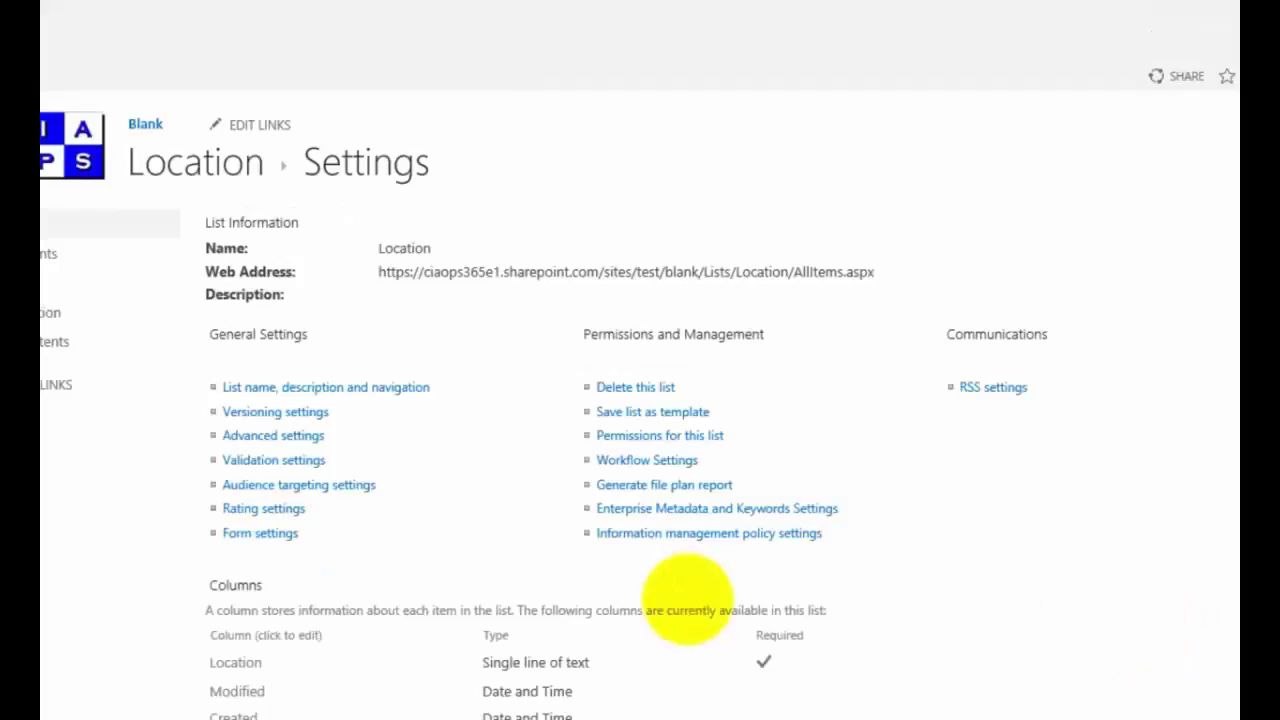
Step: Start a new column named 'Person' of type Lookup (information already on this site)
{"action": "scroll", "coordinate": [257, 443], "scroll_direction": "down", "scroll_amount": 3}
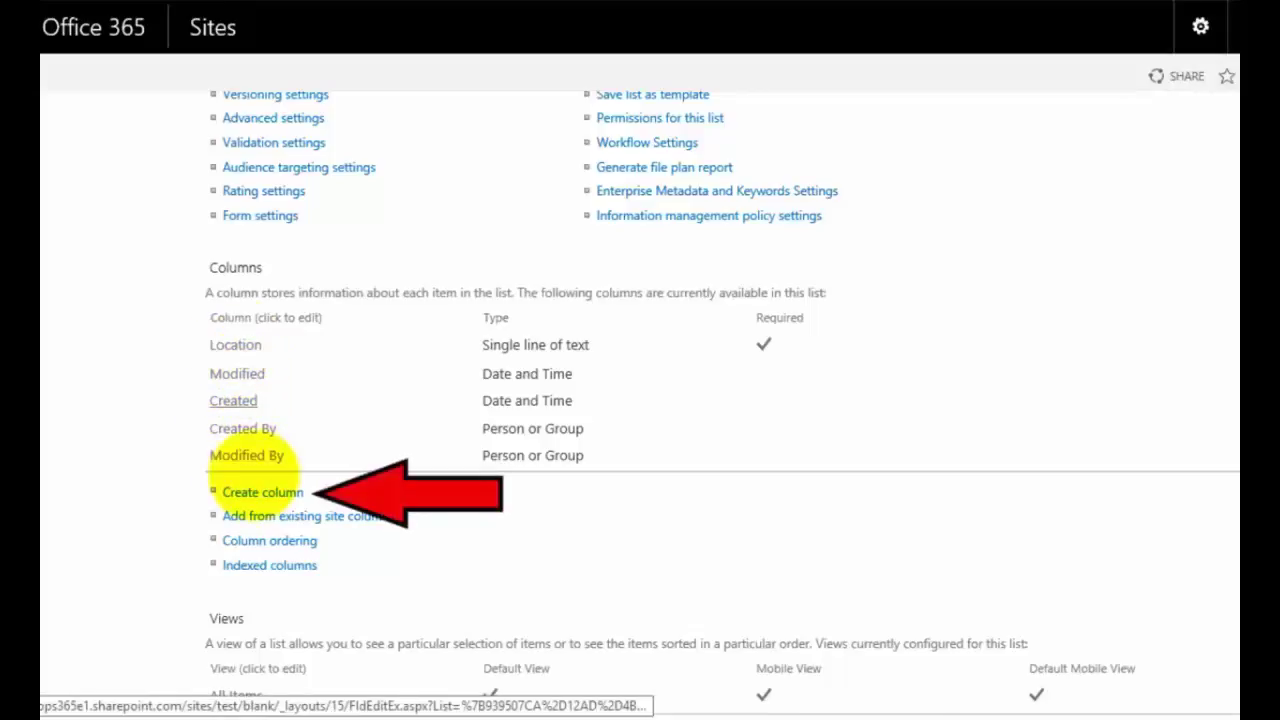
{"action": "left_click", "coordinate": [255, 494]}
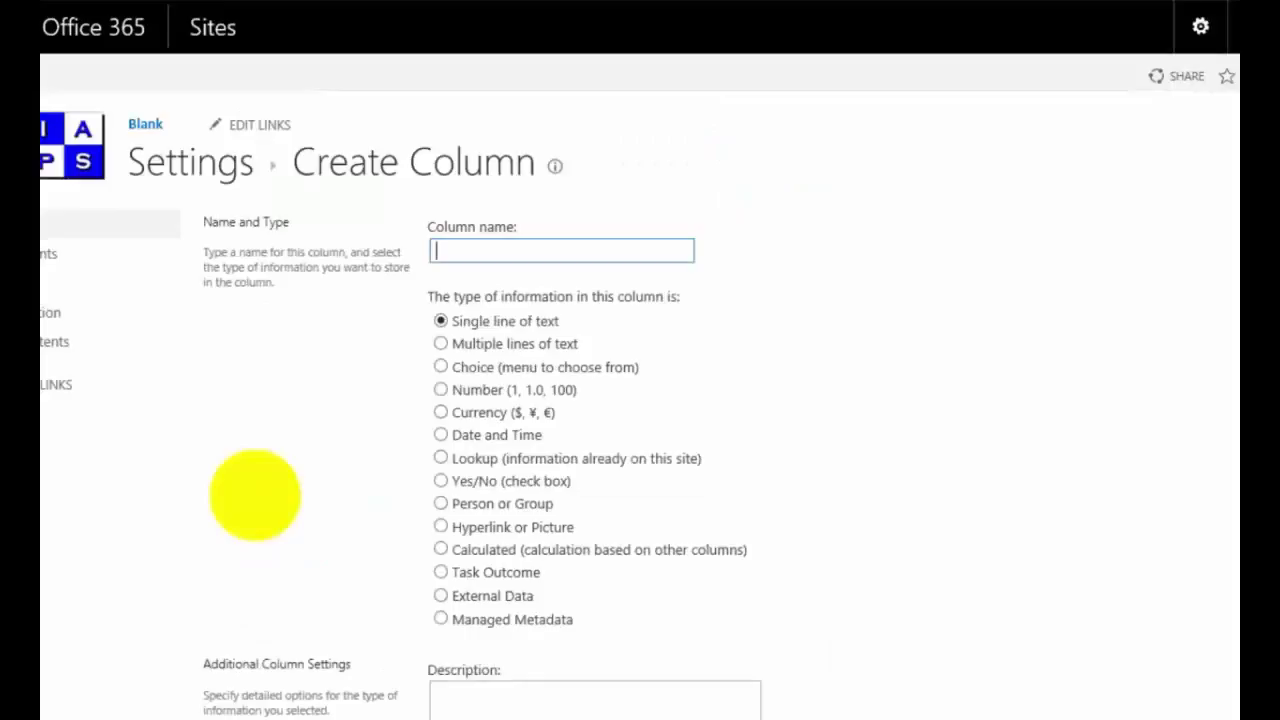
{"action": "type", "text": "Person"}
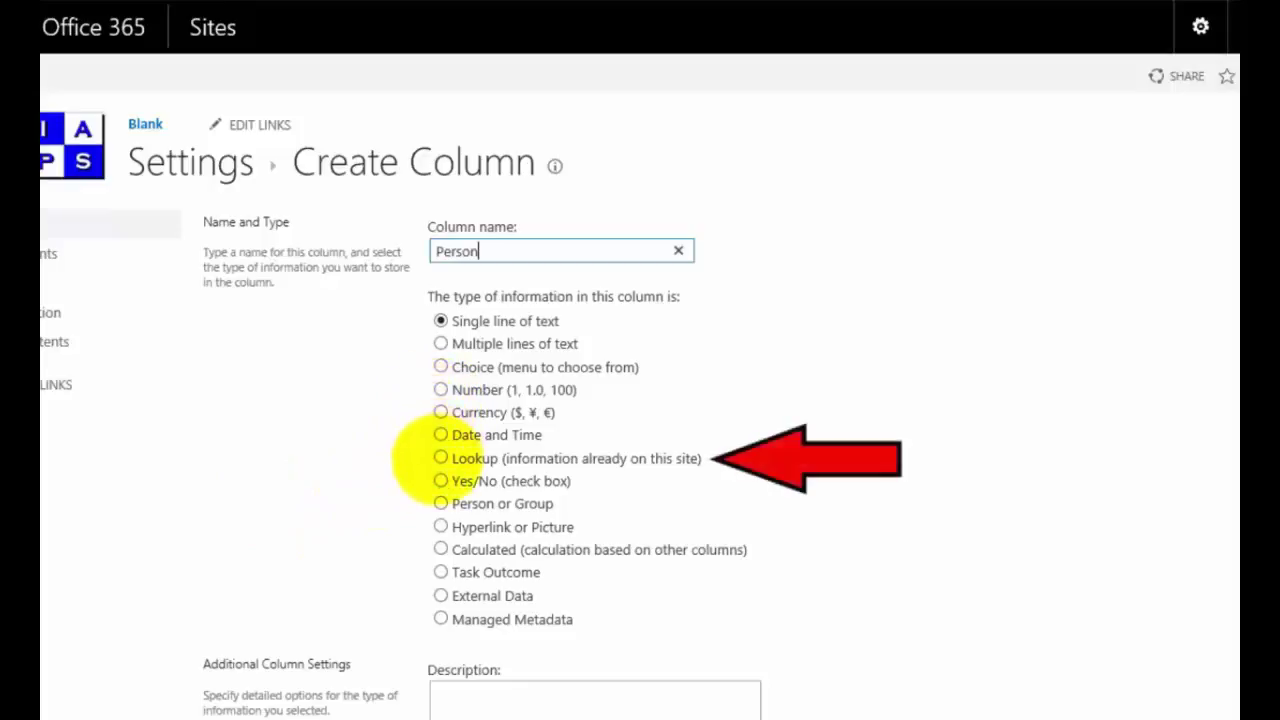
{"action": "left_click", "coordinate": [440, 458]}
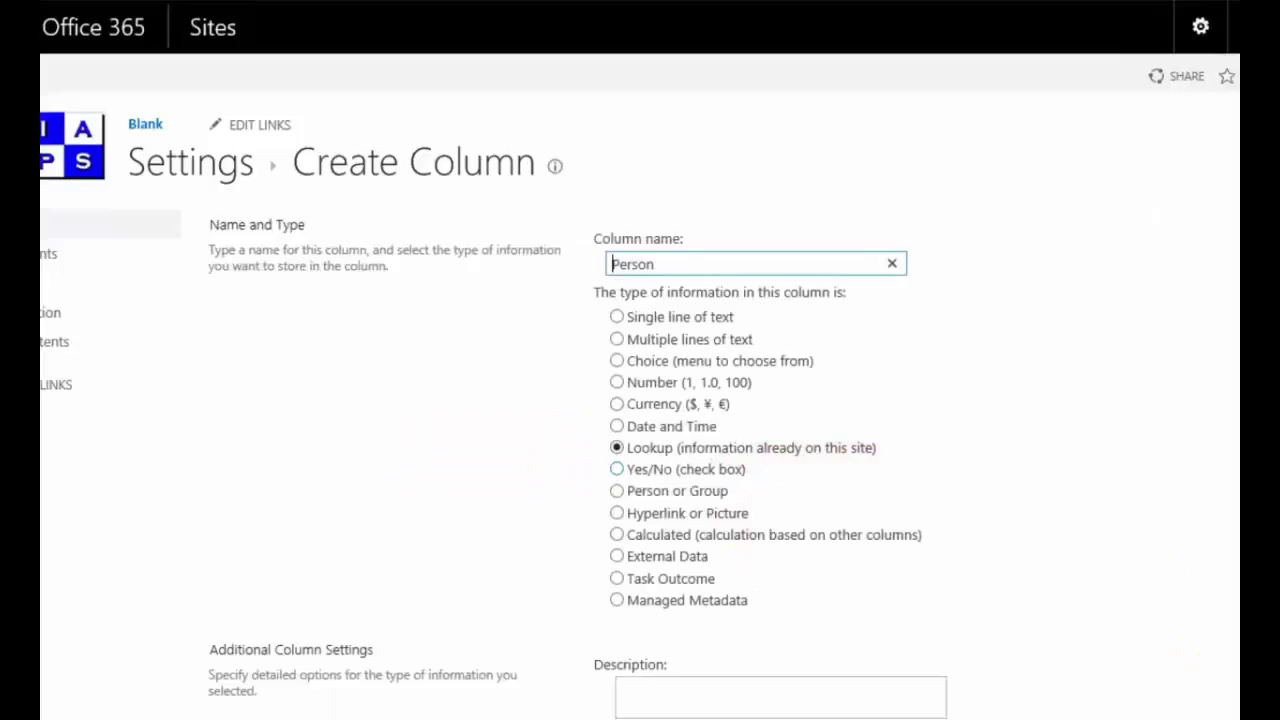
{"action": "scroll", "coordinate": [735, 415], "scroll_direction": "down", "scroll_amount": 4}
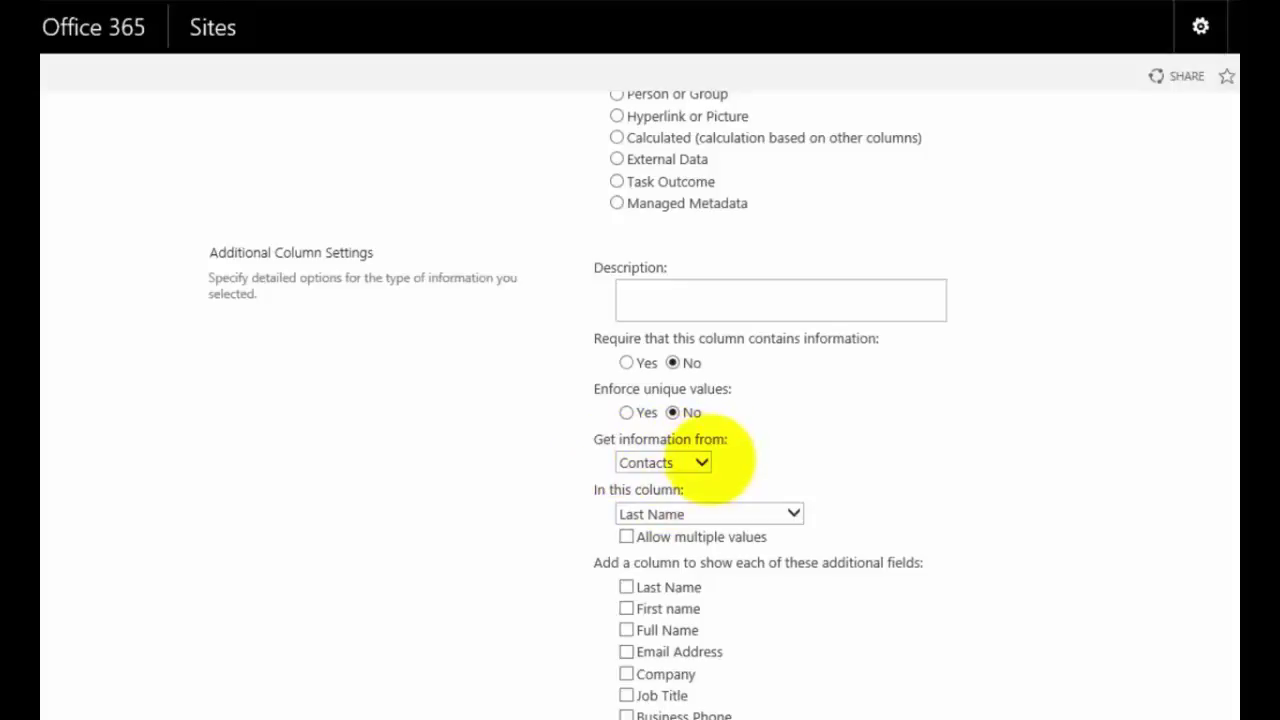
Step: Make the Person lookup pull from the Contacts list's Full Name field
{"action": "left_click", "coordinate": [705, 458]}
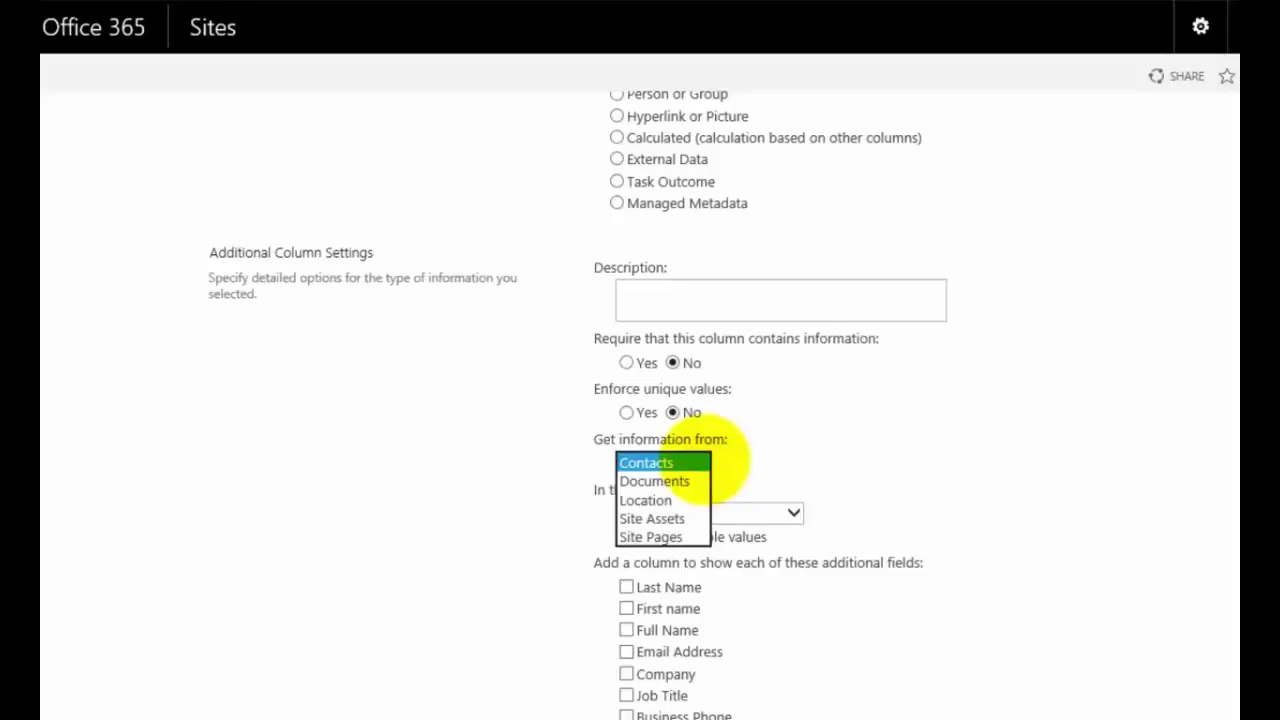
{"action": "left_click", "coordinate": [705, 461]}
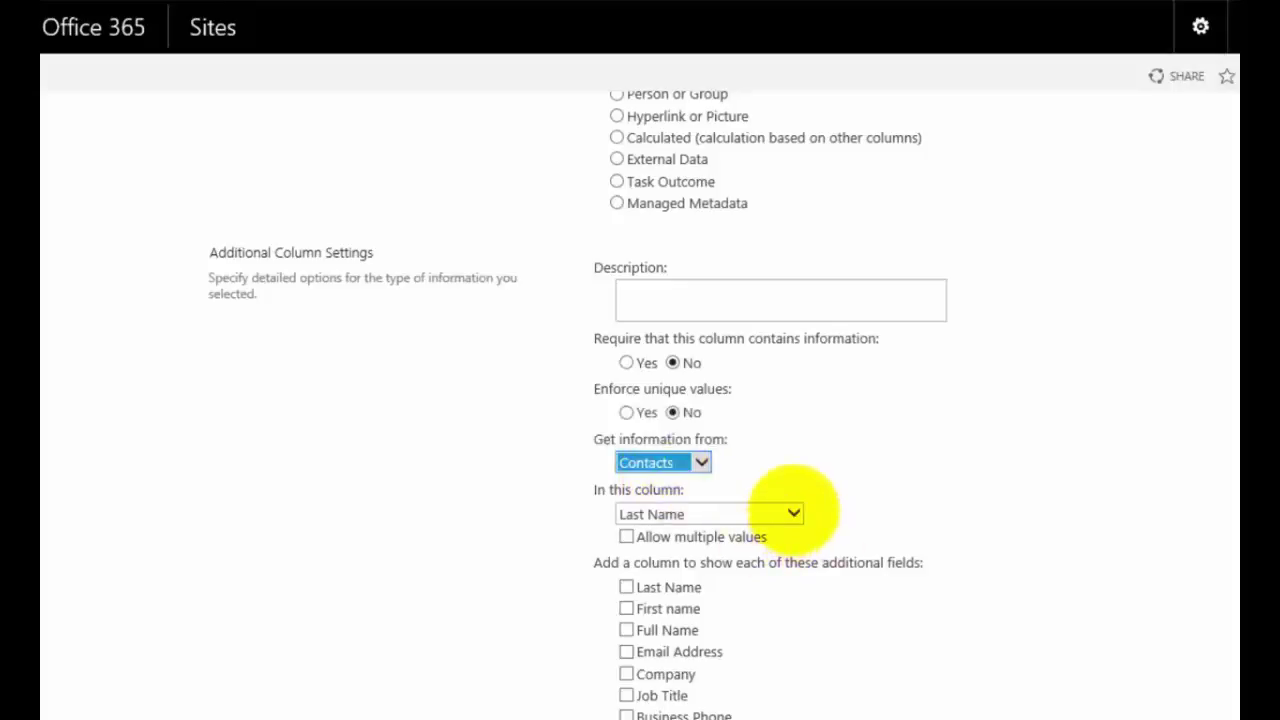
{"action": "left_click", "coordinate": [793, 513]}
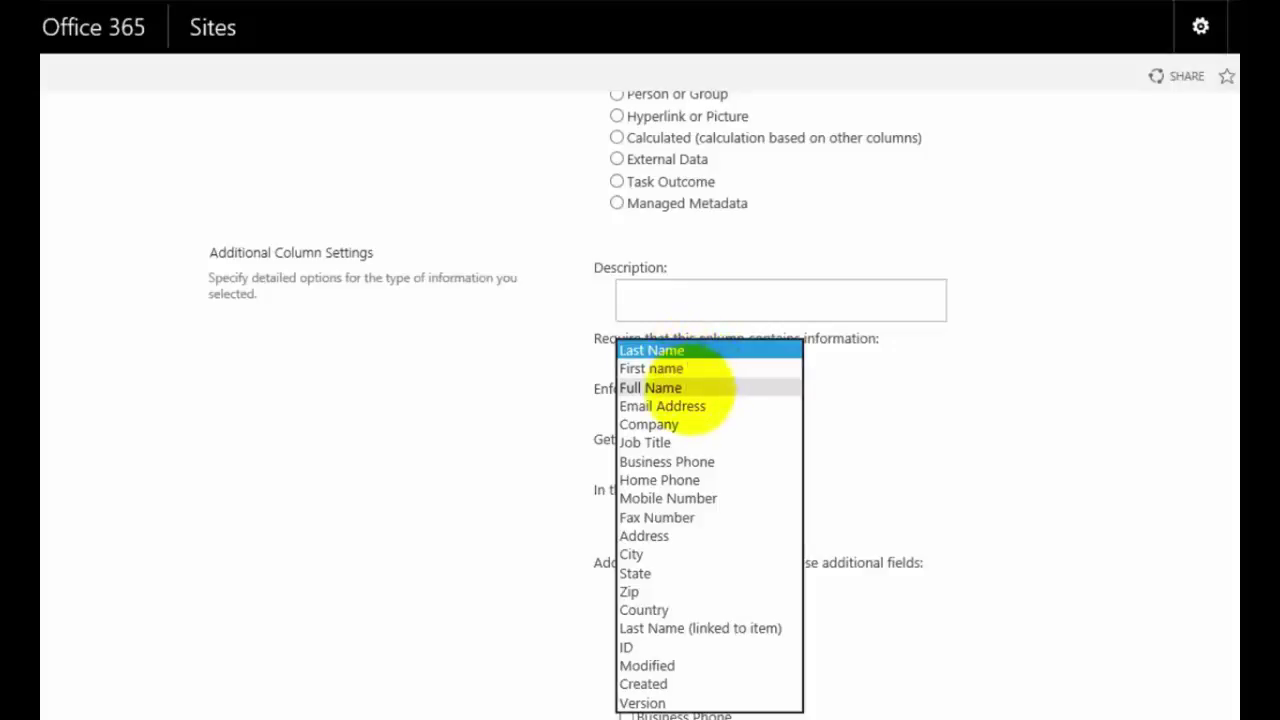
{"action": "left_click", "coordinate": [689, 388]}
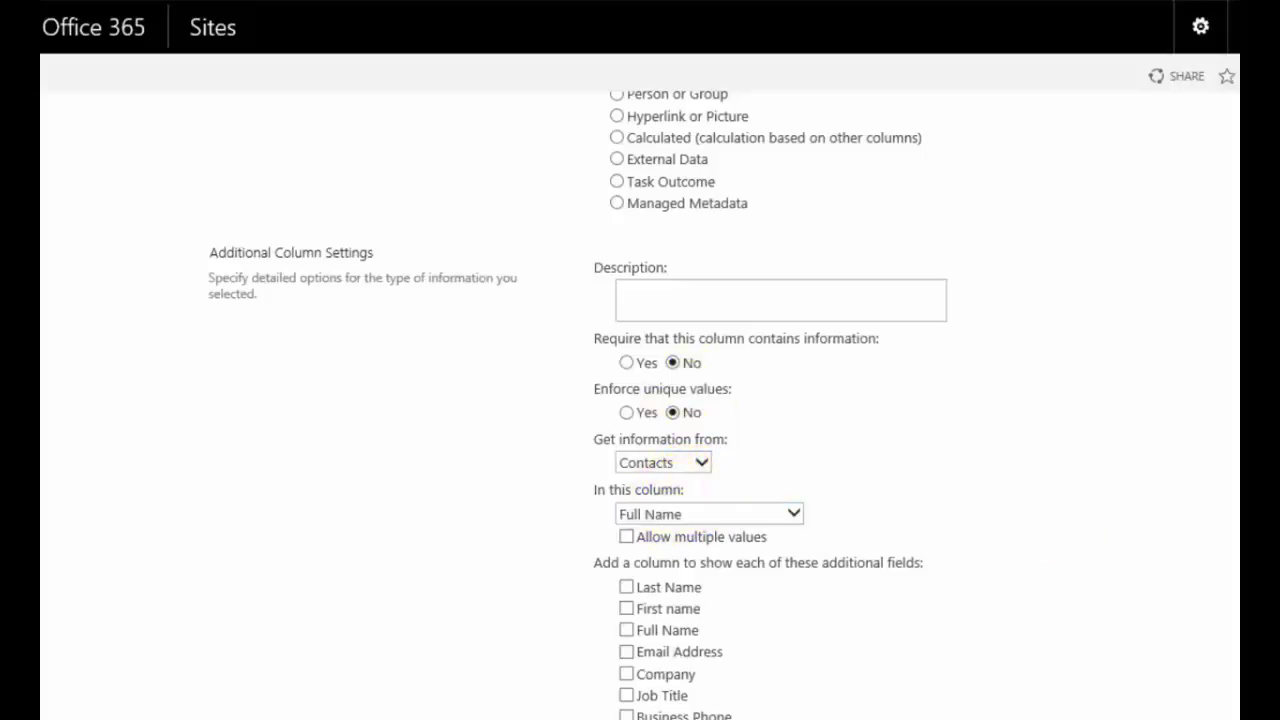
Step: Also show each contact's Email Address and Business Phone, then save the Person column
{"action": "scroll", "coordinate": [640, 400], "scroll_direction": "down", "scroll_amount": 3}
{"action": "scroll", "coordinate": [640, 400], "scroll_direction": "down", "scroll_amount": 3}
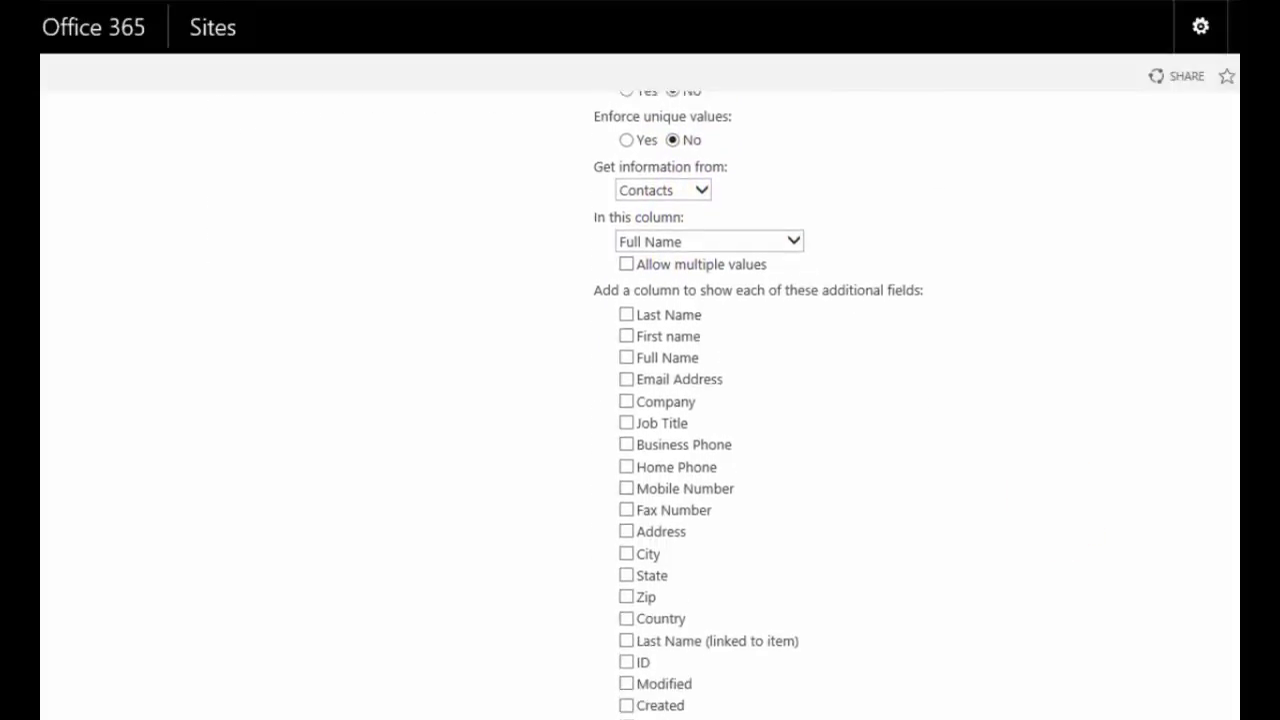
{"action": "scroll", "coordinate": [640, 400], "scroll_direction": "down", "scroll_amount": 1}
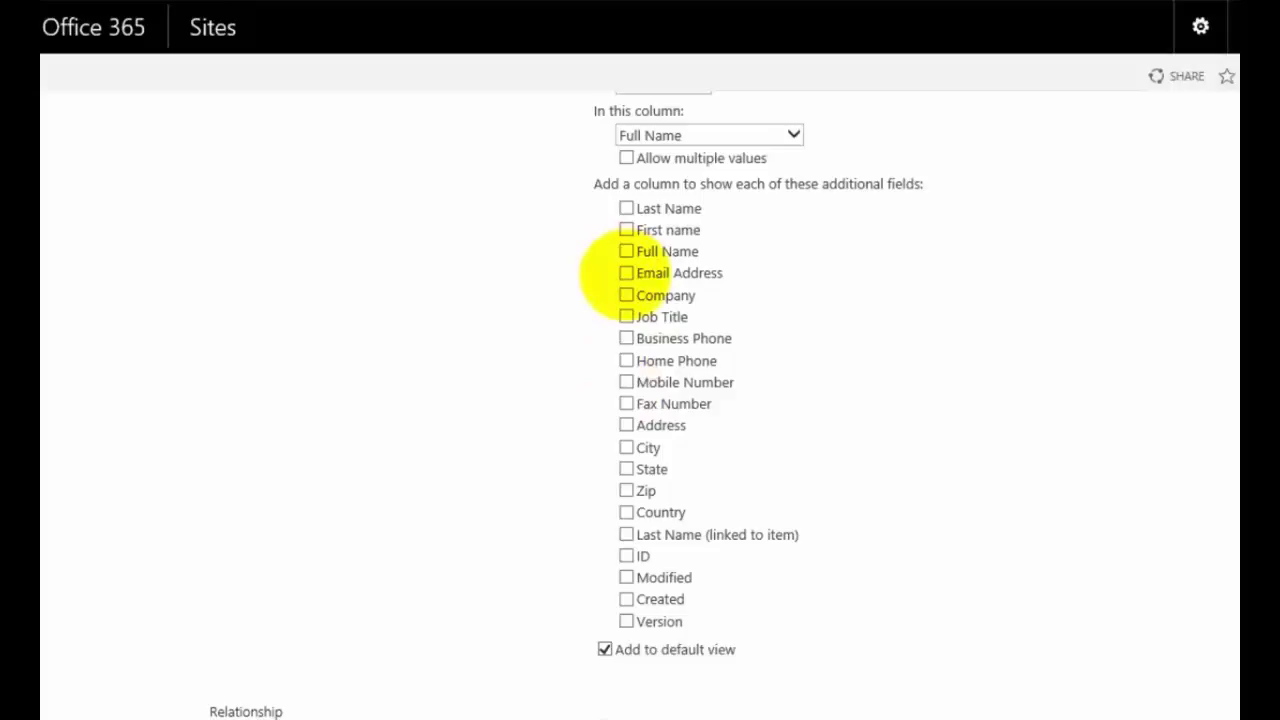
{"action": "left_click", "coordinate": [626, 273]}
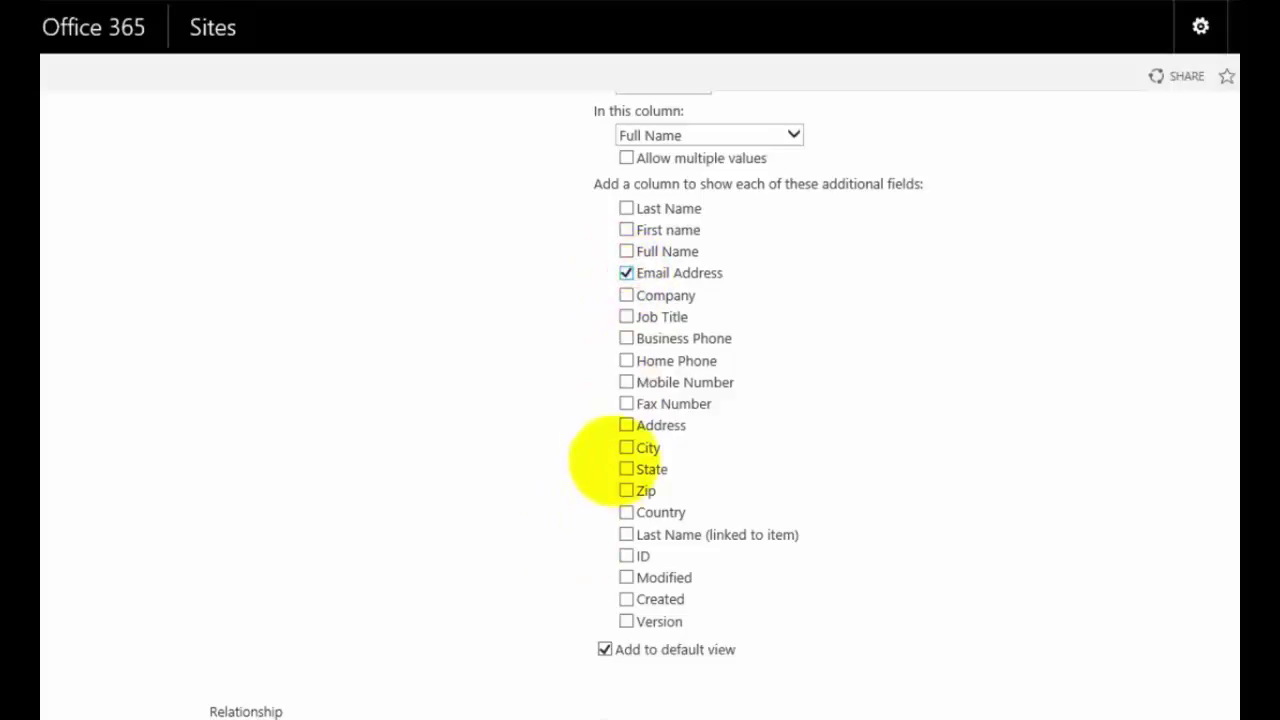
{"action": "left_click", "coordinate": [626, 338]}
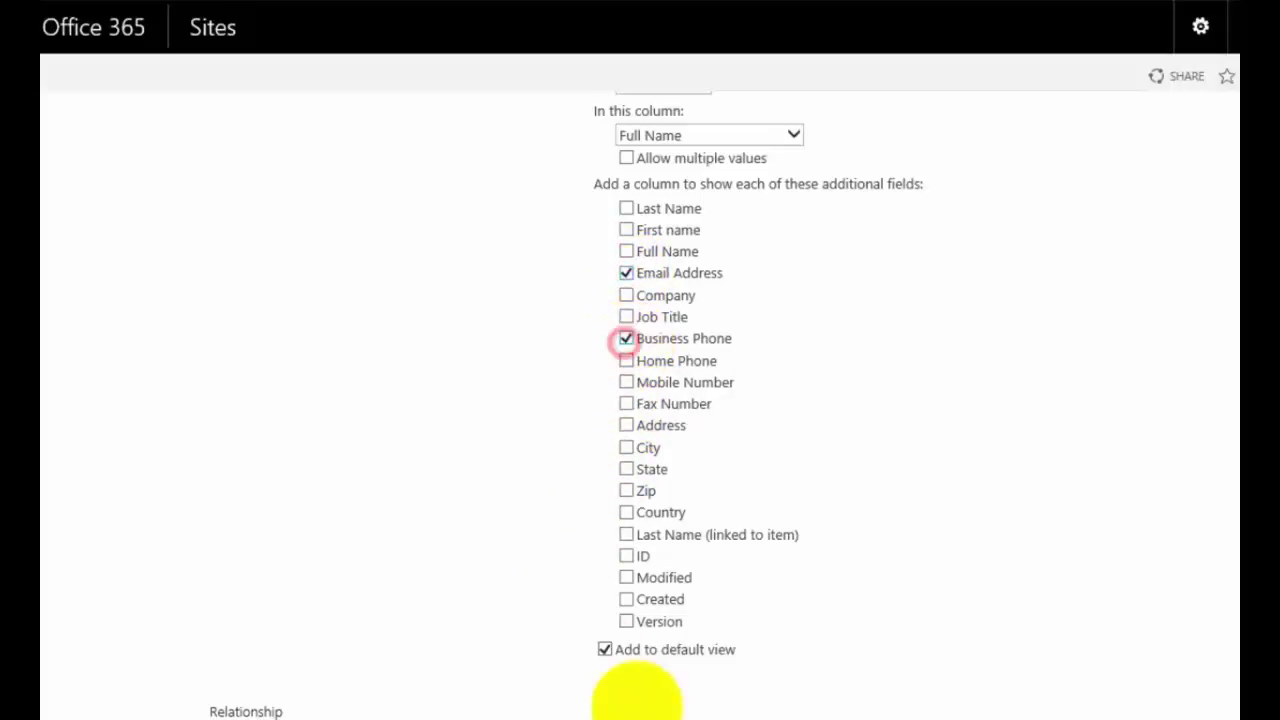
{"action": "scroll", "coordinate": [640, 400], "scroll_direction": "down", "scroll_amount": 3}
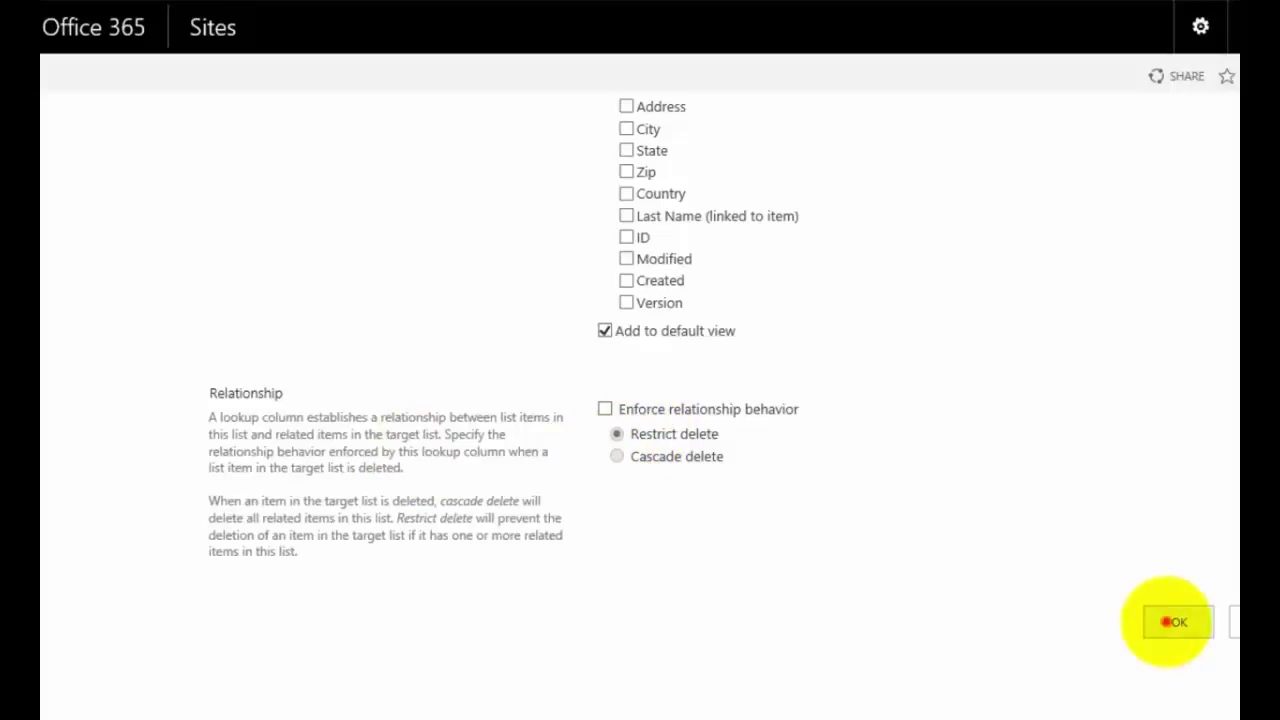
{"action": "left_click", "coordinate": [1166, 622]}
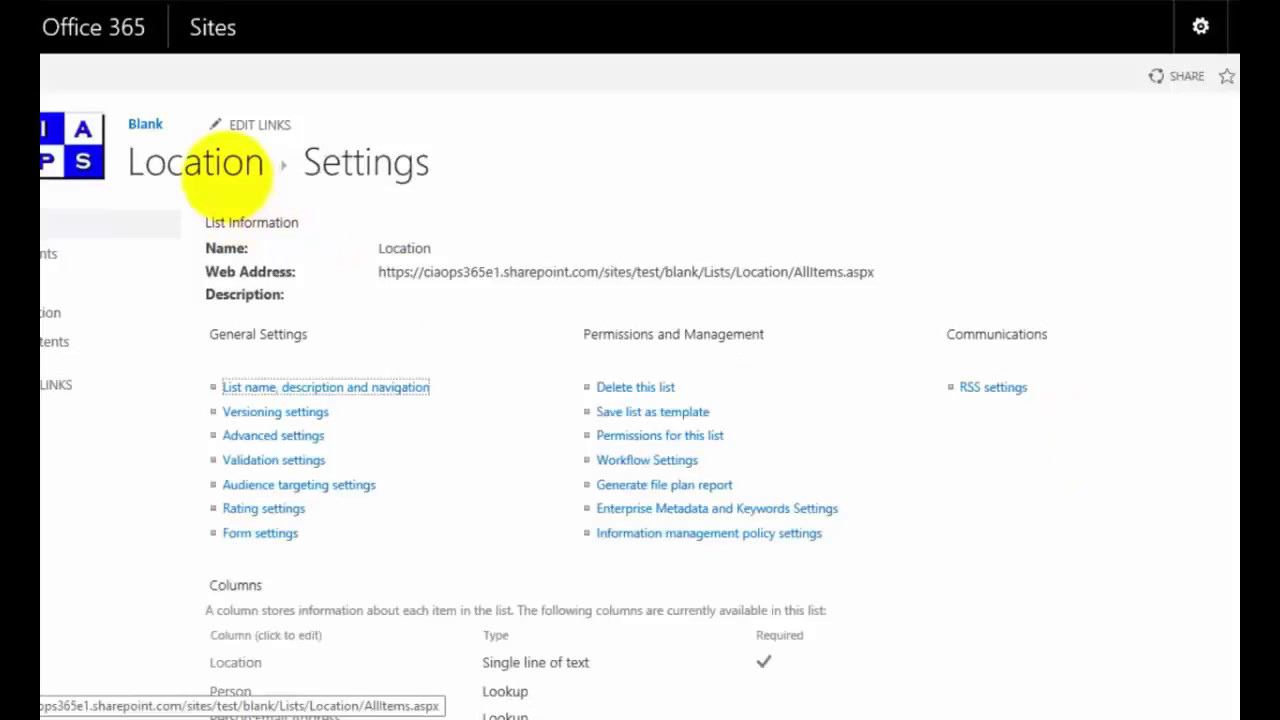
Step: Return to the Location list view using its breadcrumb
{"action": "left_click", "coordinate": [212, 167]}
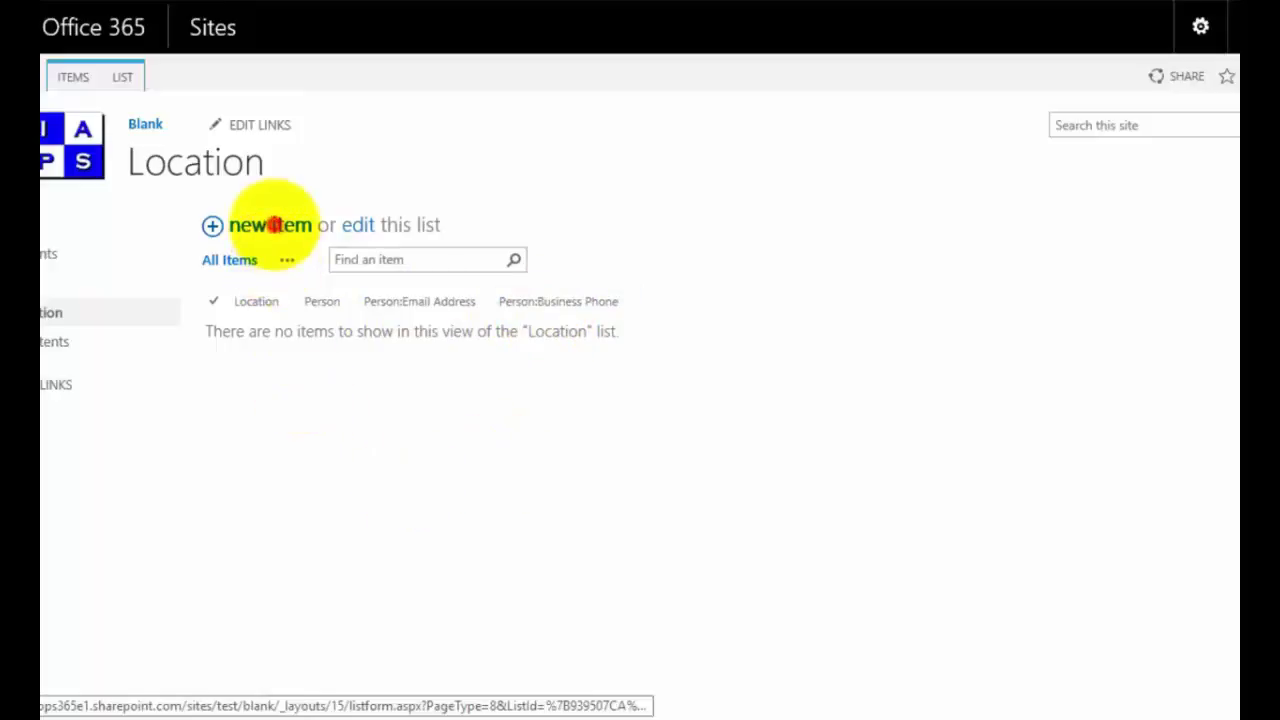
Step: Add an 'Office 1' location item assigned to the first contact and save it
{"action": "left_click", "coordinate": [272, 225]}
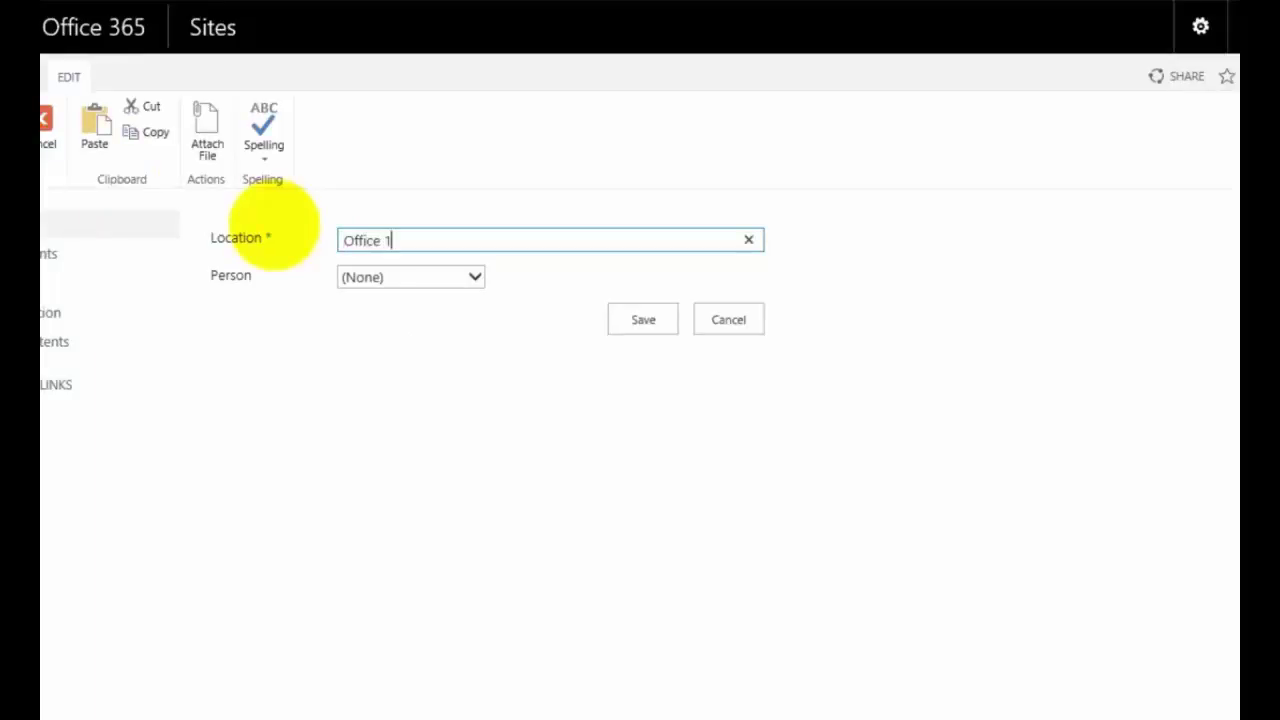
{"action": "left_click", "coordinate": [402, 283]}
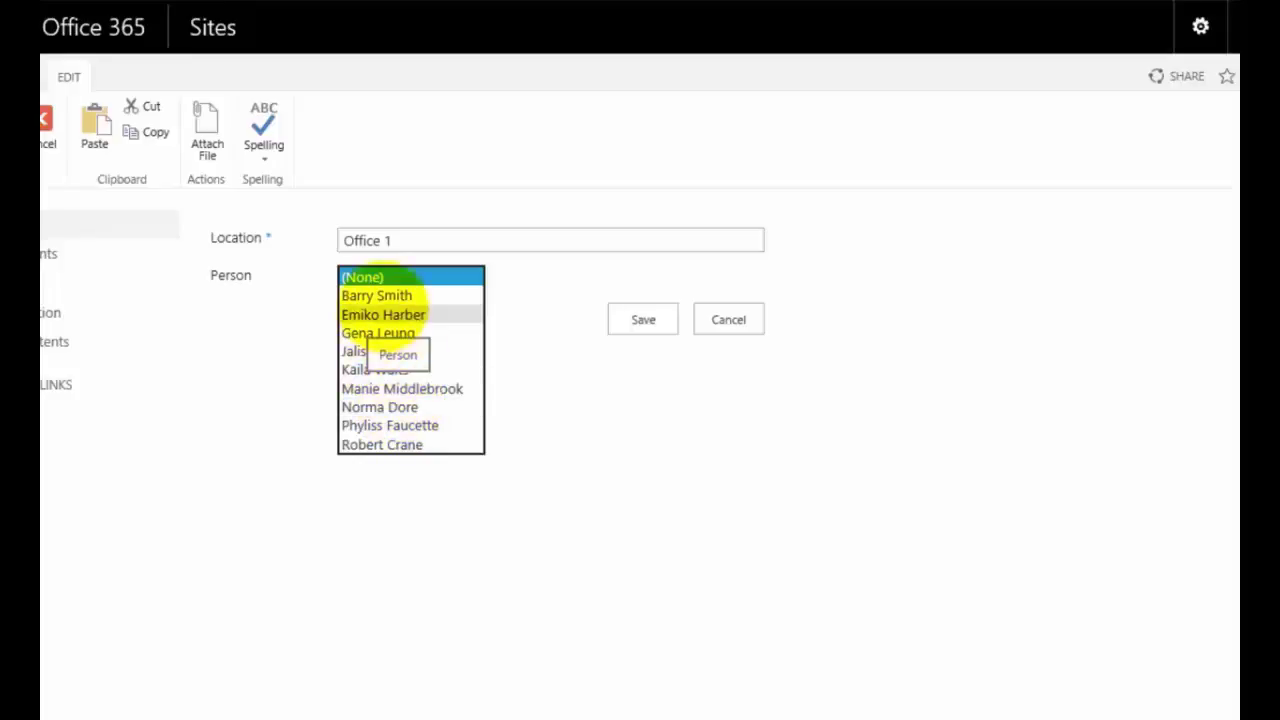
{"action": "left_click", "coordinate": [380, 296]}
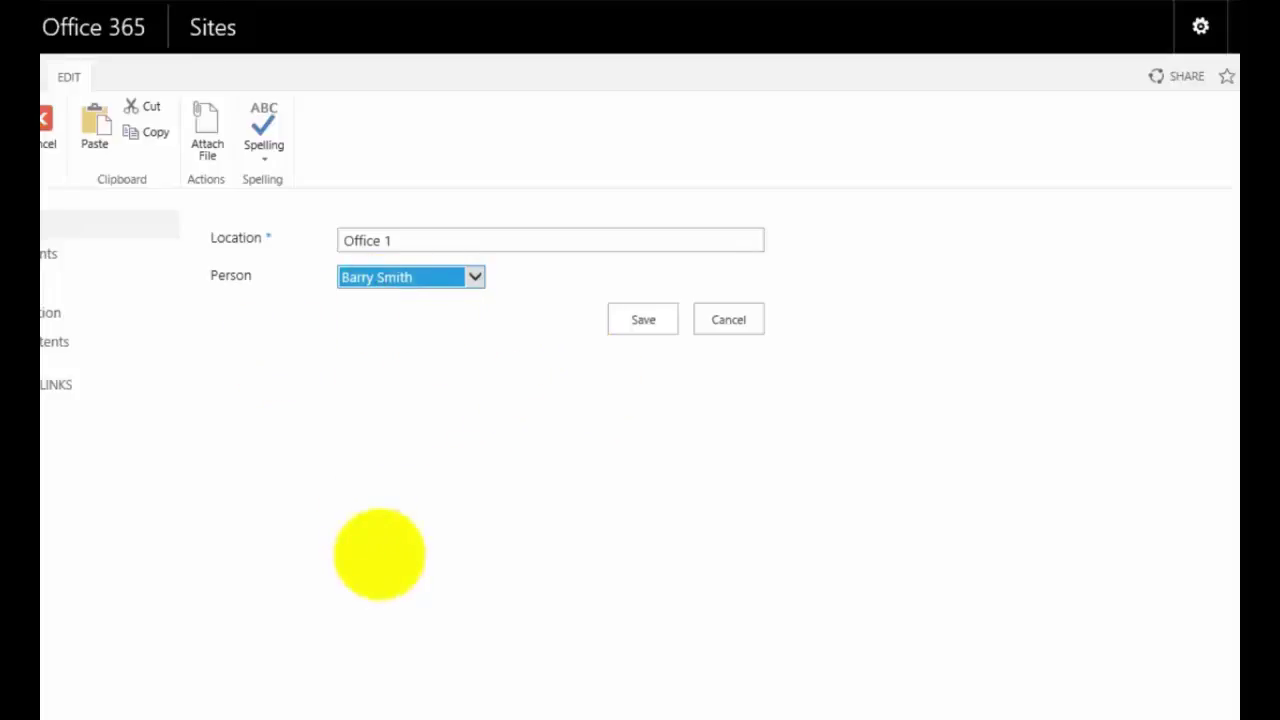
{"action": "left_click", "coordinate": [649, 320]}
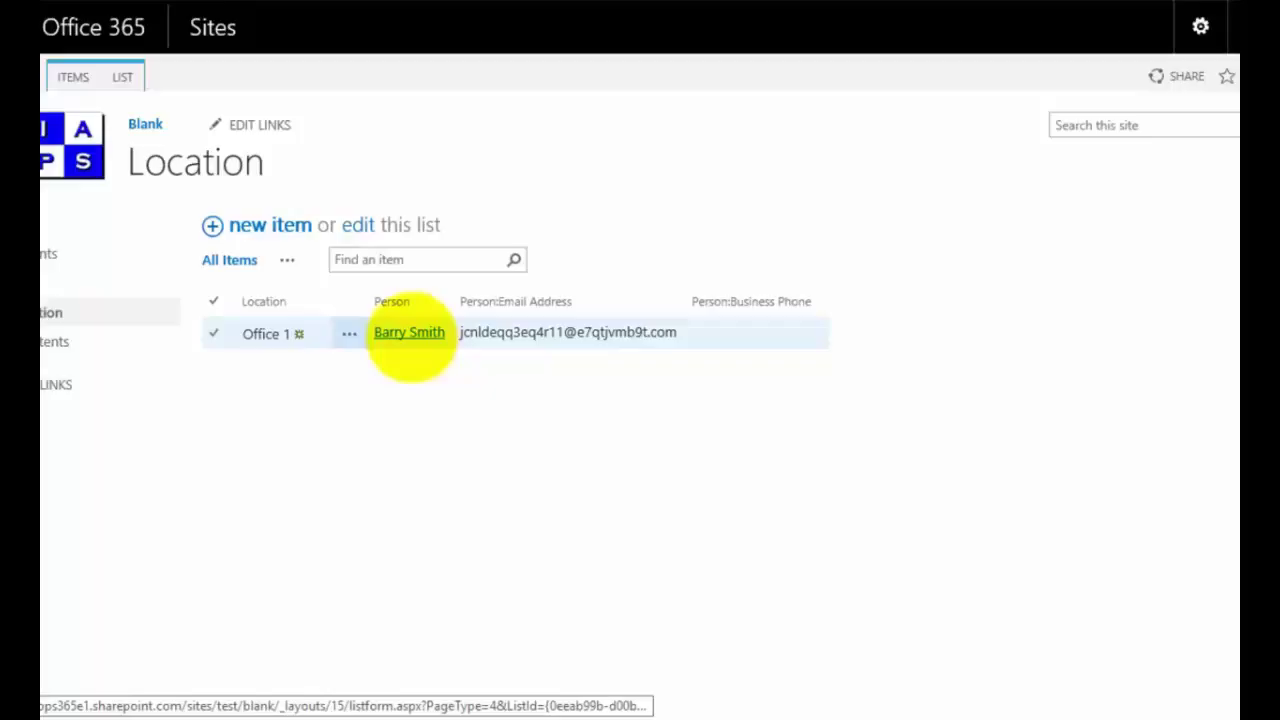
Step: Save a business phone number on the Office 1 contact's record, then start a new location item
{"action": "left_click", "coordinate": [410, 337]}
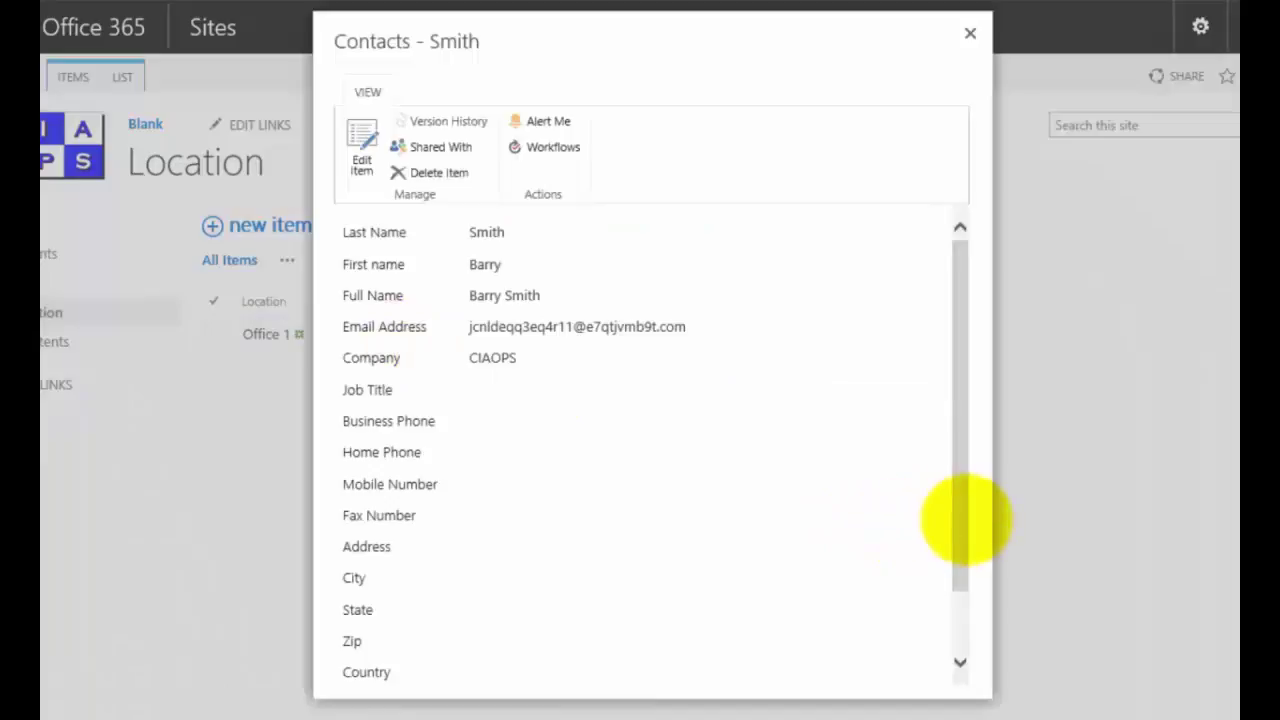
{"action": "left_click_drag", "start_coordinate": [960, 517], "coordinate": [937, 506]}
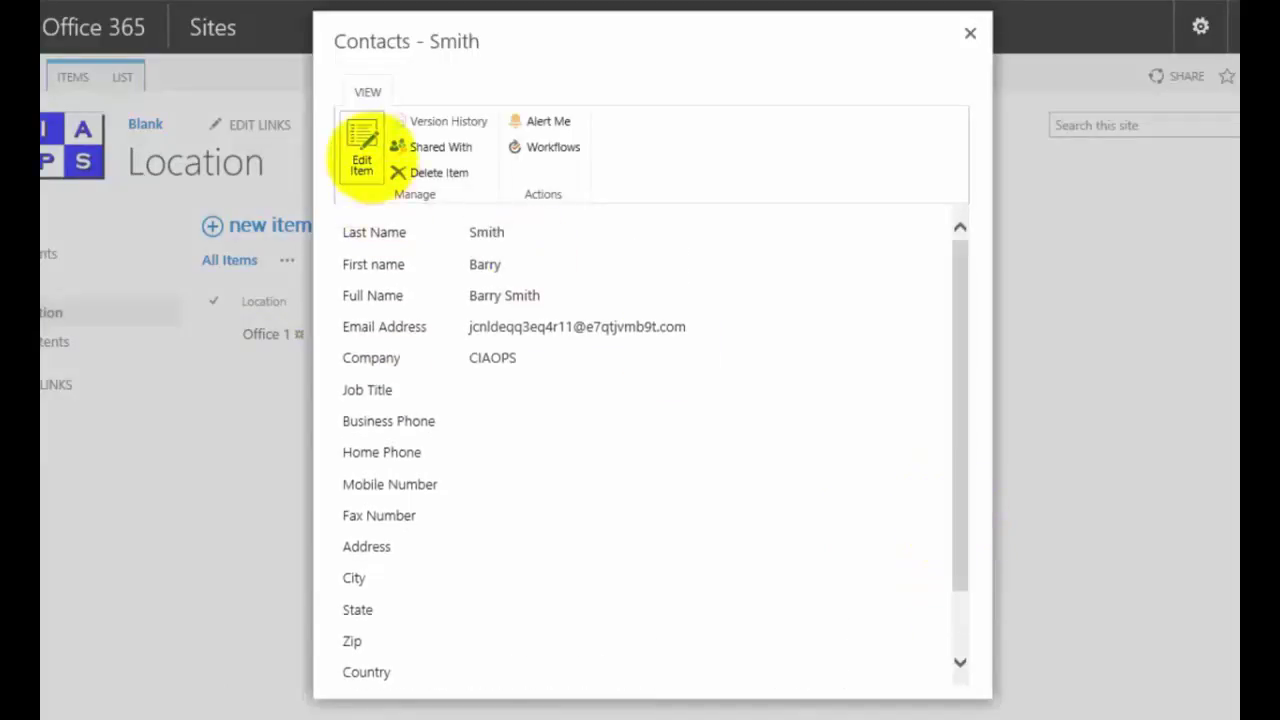
{"action": "left_click", "coordinate": [362, 150]}
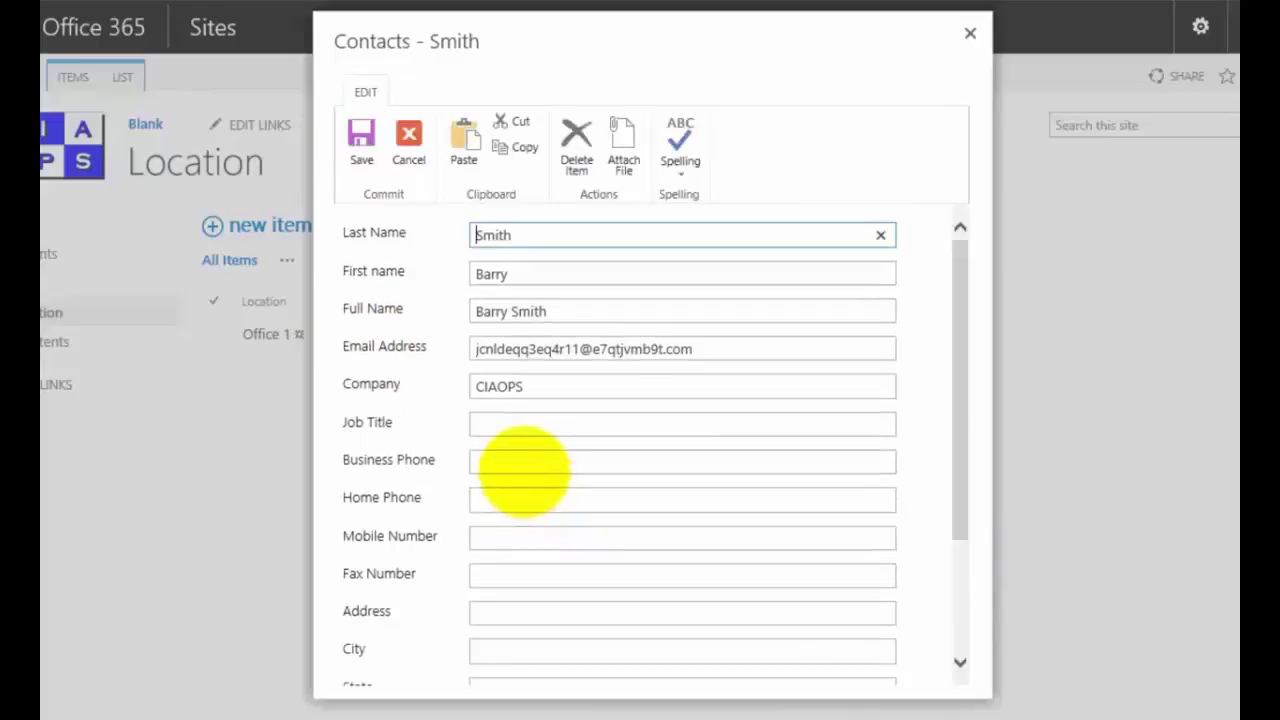
{"action": "left_click", "coordinate": [521, 462]}
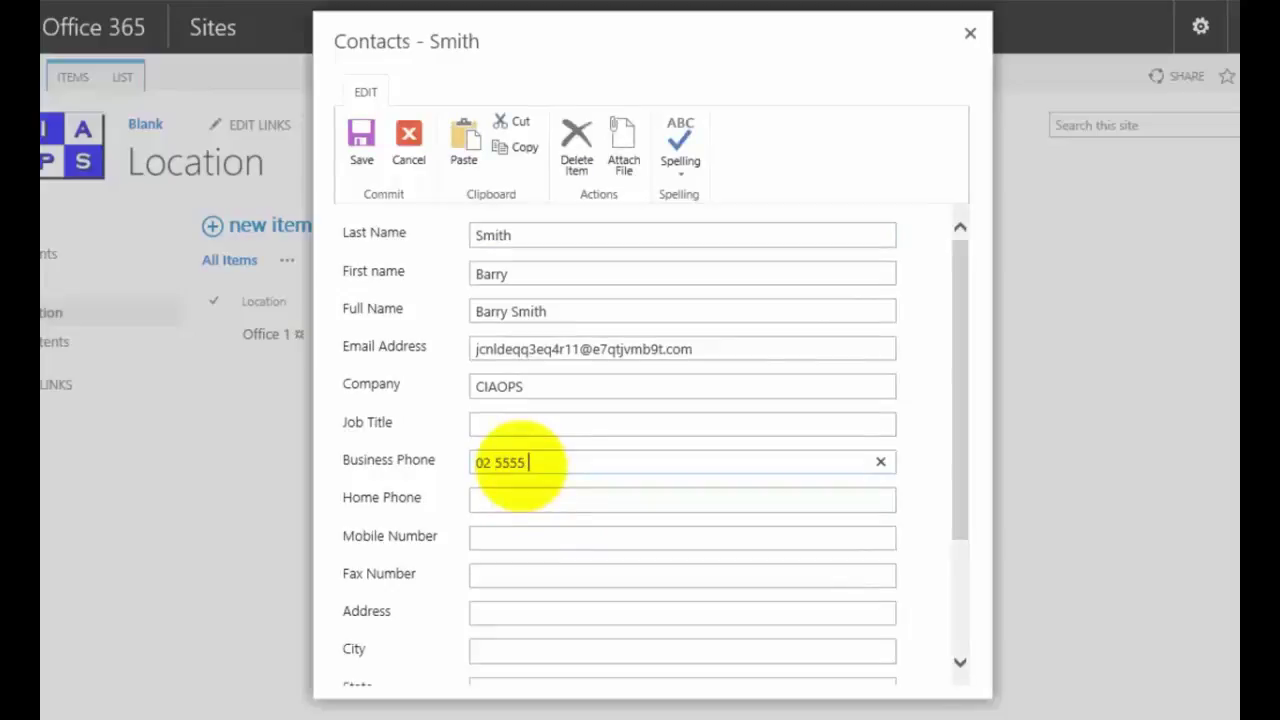
{"action": "key", "text": "BackSpace"}
{"action": "key", "text": "BackSpace"}
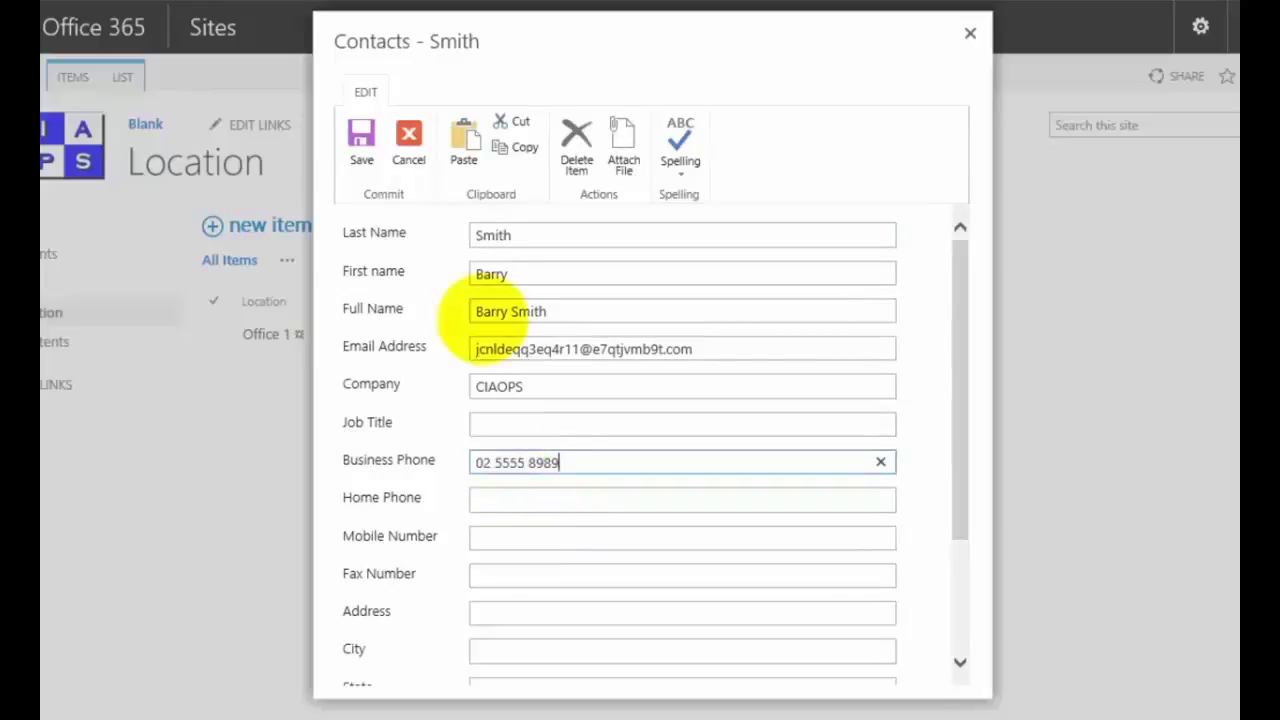
{"action": "left_click", "coordinate": [360, 145]}
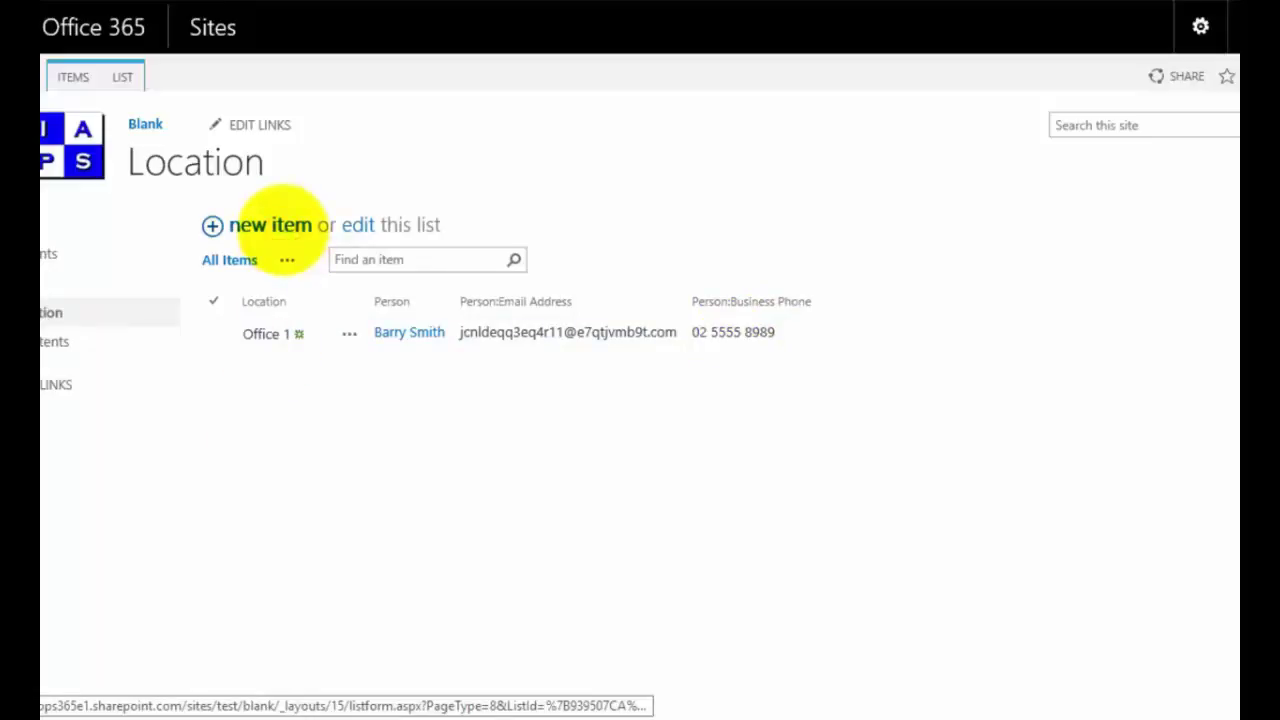
{"action": "left_click", "coordinate": [270, 225]}
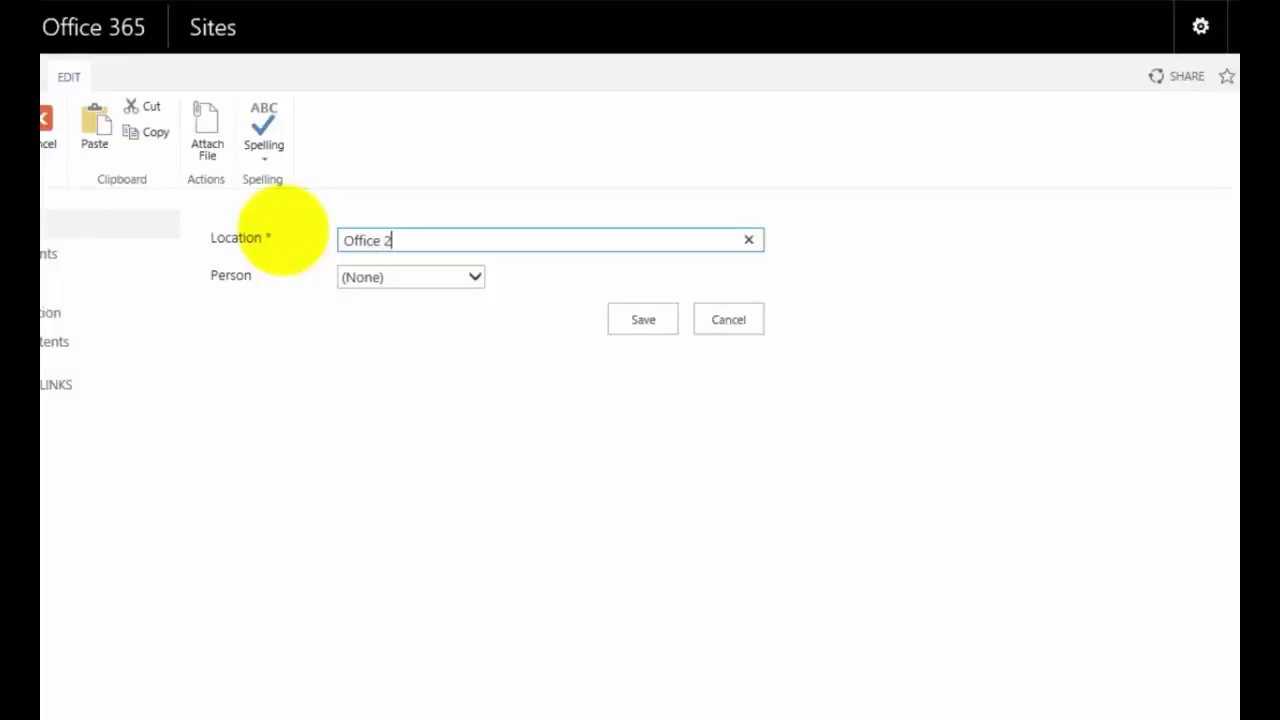
Step: Assign the last contact to the Office 2 item and save it
{"action": "left_click", "coordinate": [412, 277]}
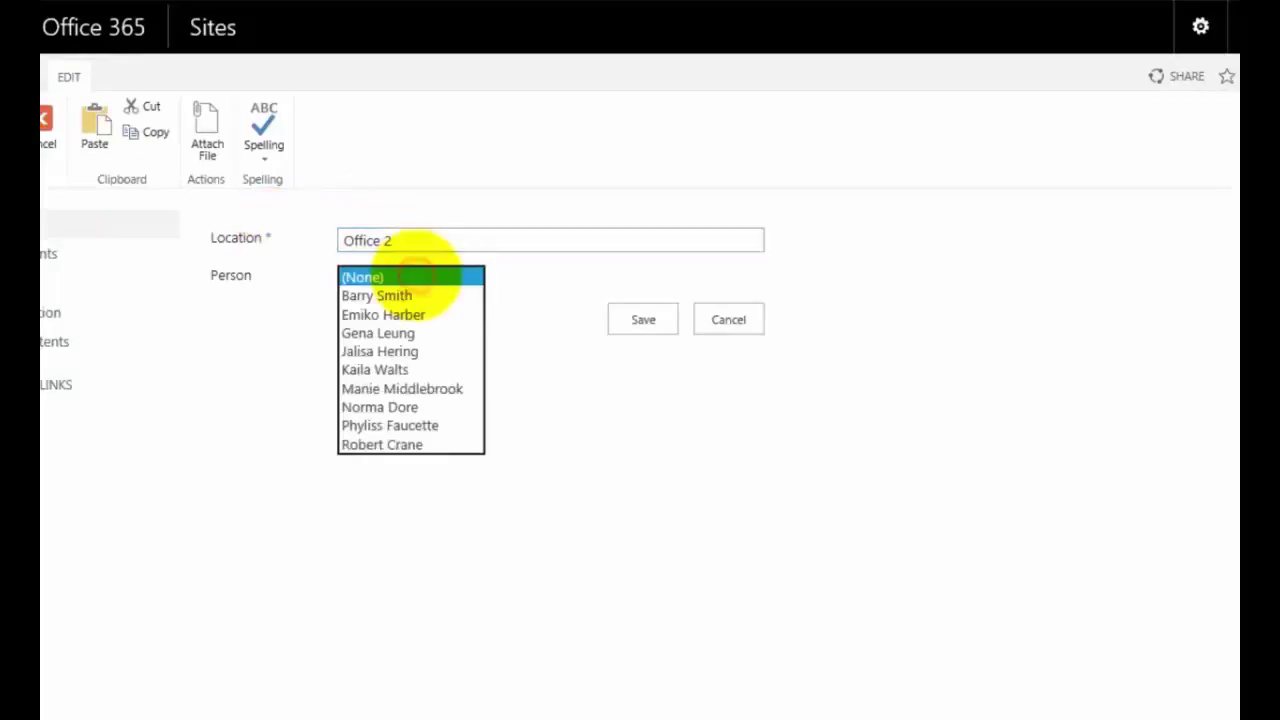
{"action": "left_click", "coordinate": [386, 444]}
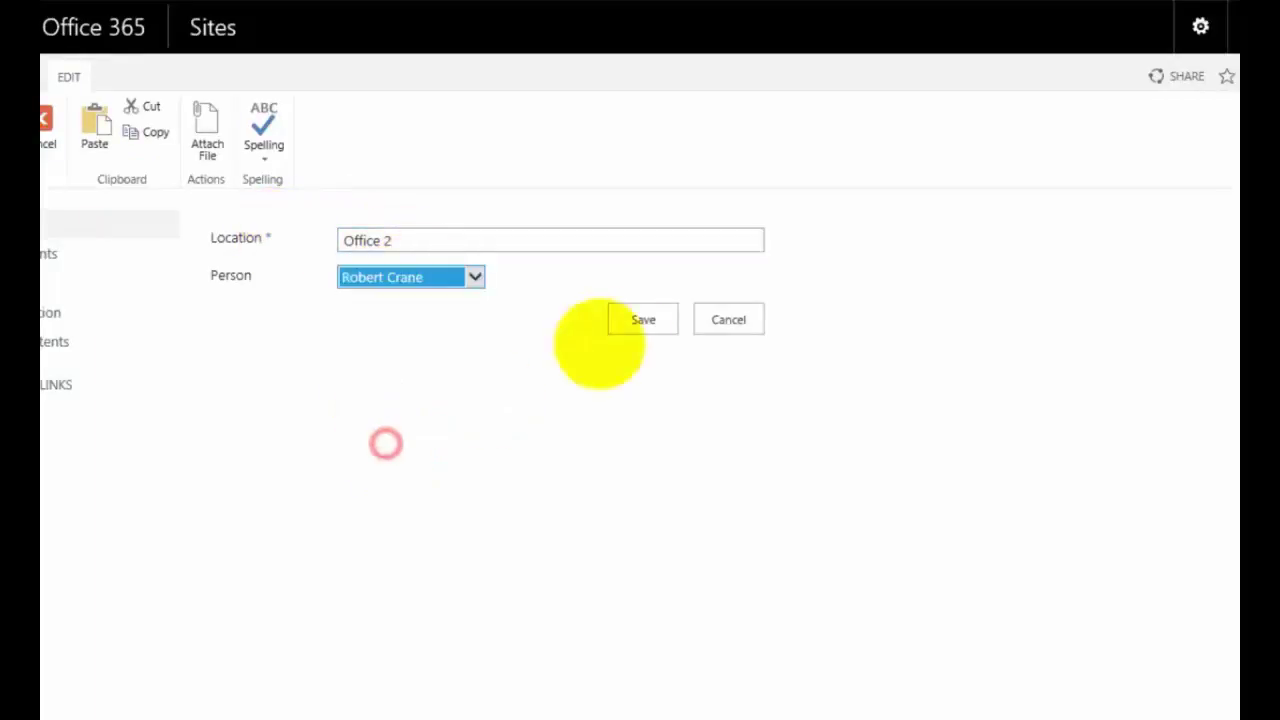
{"action": "left_click", "coordinate": [643, 320]}
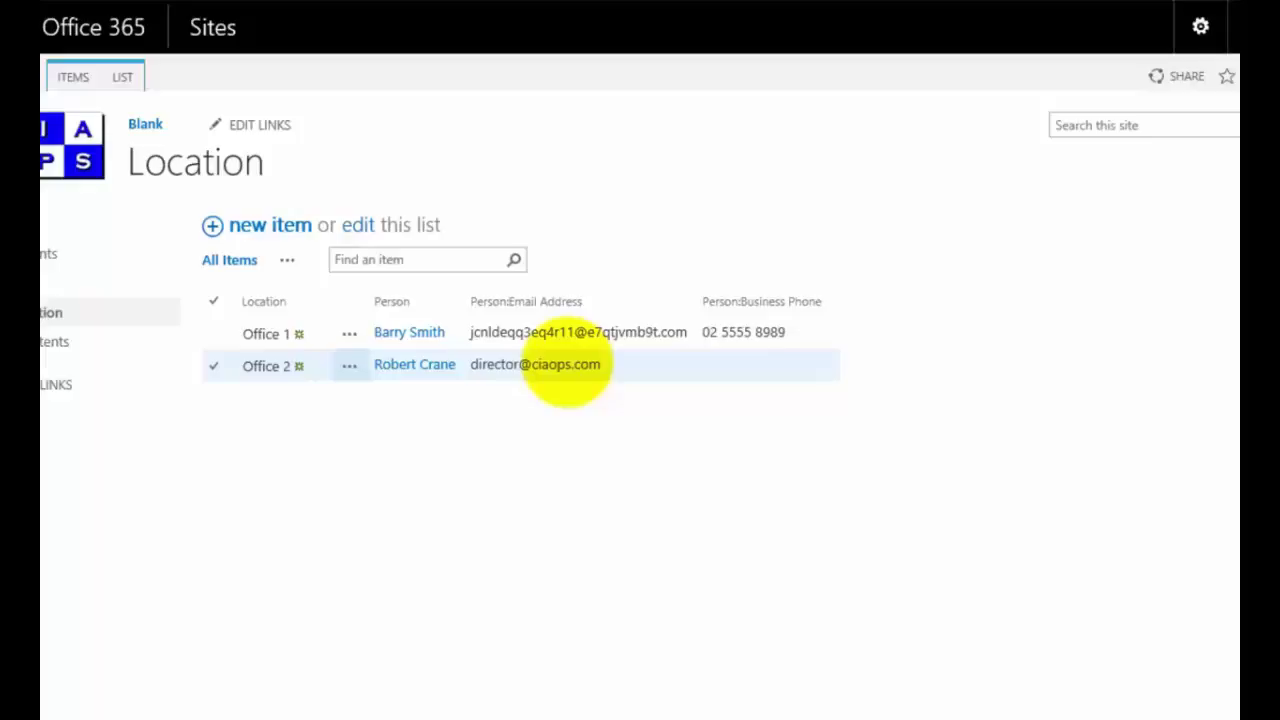
Step: Edit the Office 2 contact's record to add a business phone number and save it
{"action": "left_click", "coordinate": [424, 366]}
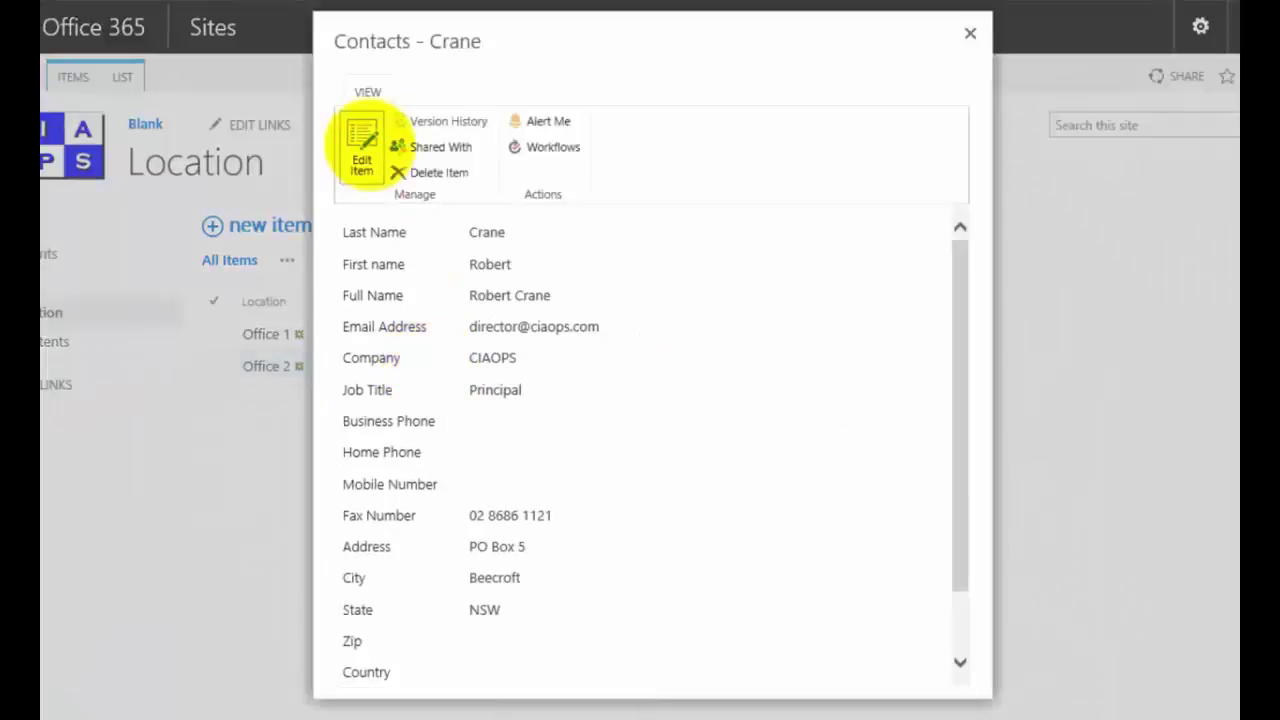
{"action": "left_click", "coordinate": [363, 145]}
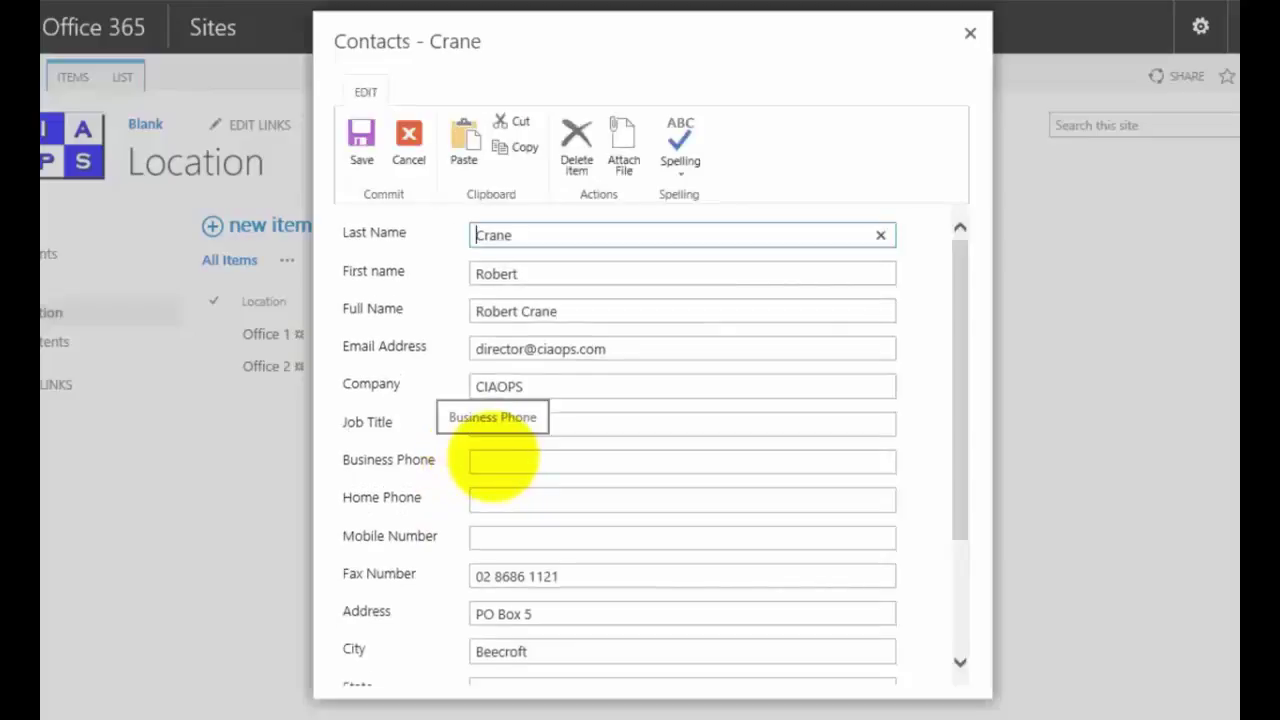
{"action": "left_click", "coordinate": [492, 460]}
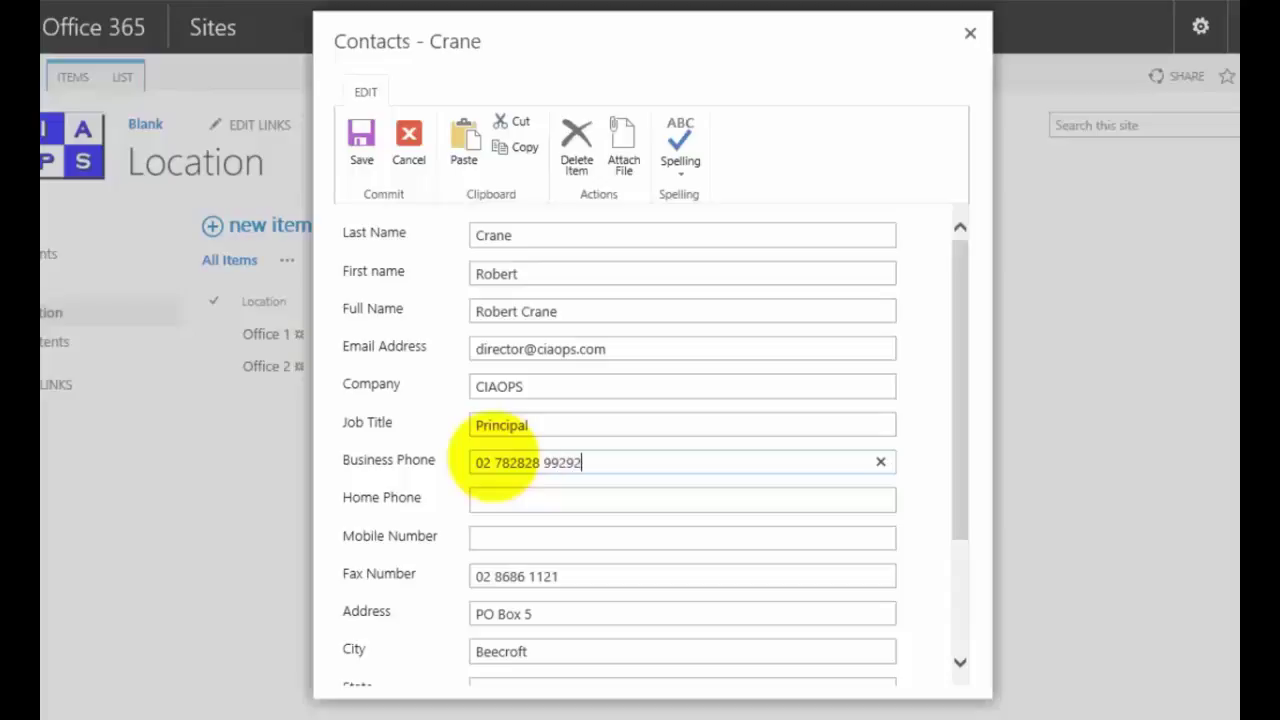
{"action": "left_click", "coordinate": [358, 148]}
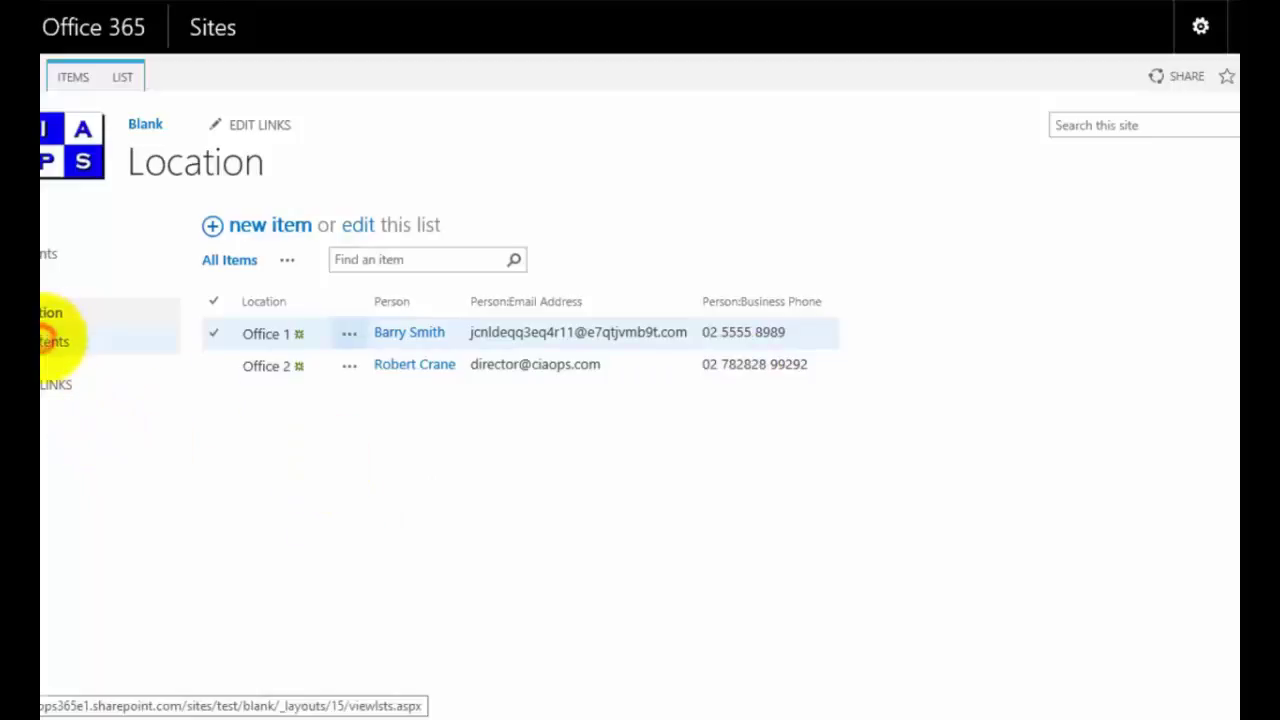
{"action": "left_click", "coordinate": [52, 341]}
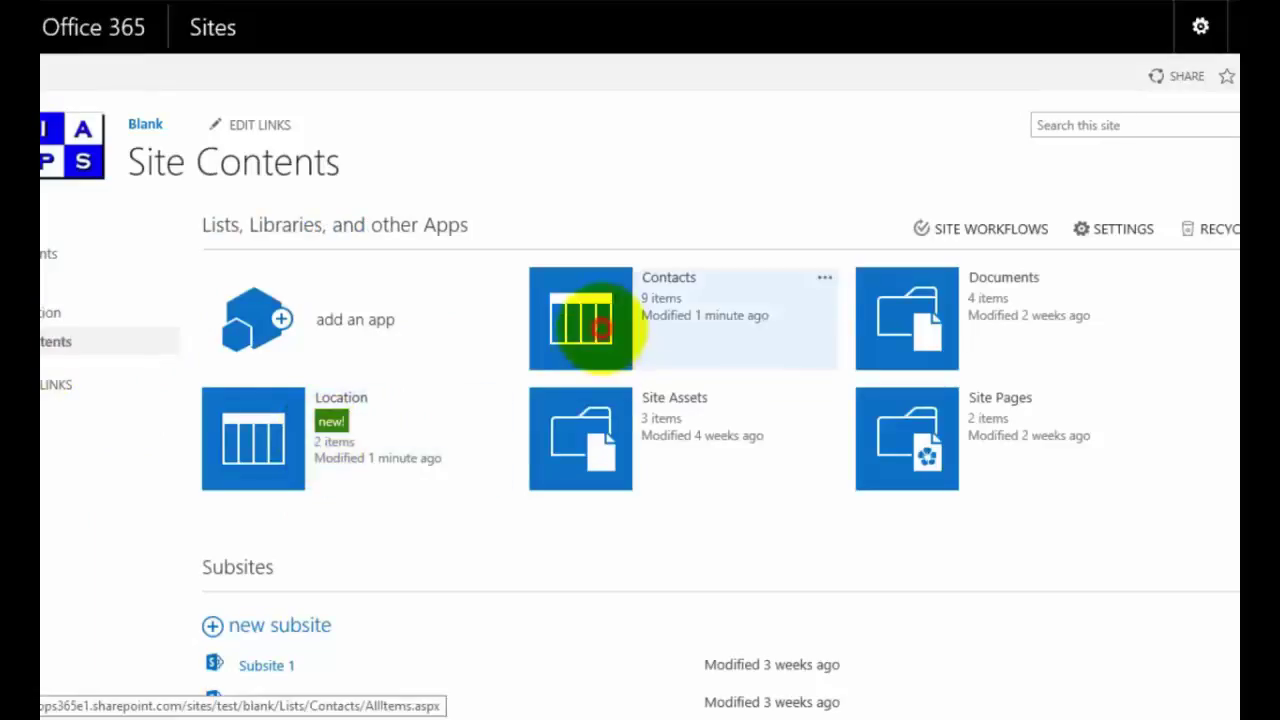
{"action": "left_click", "coordinate": [602, 328]}
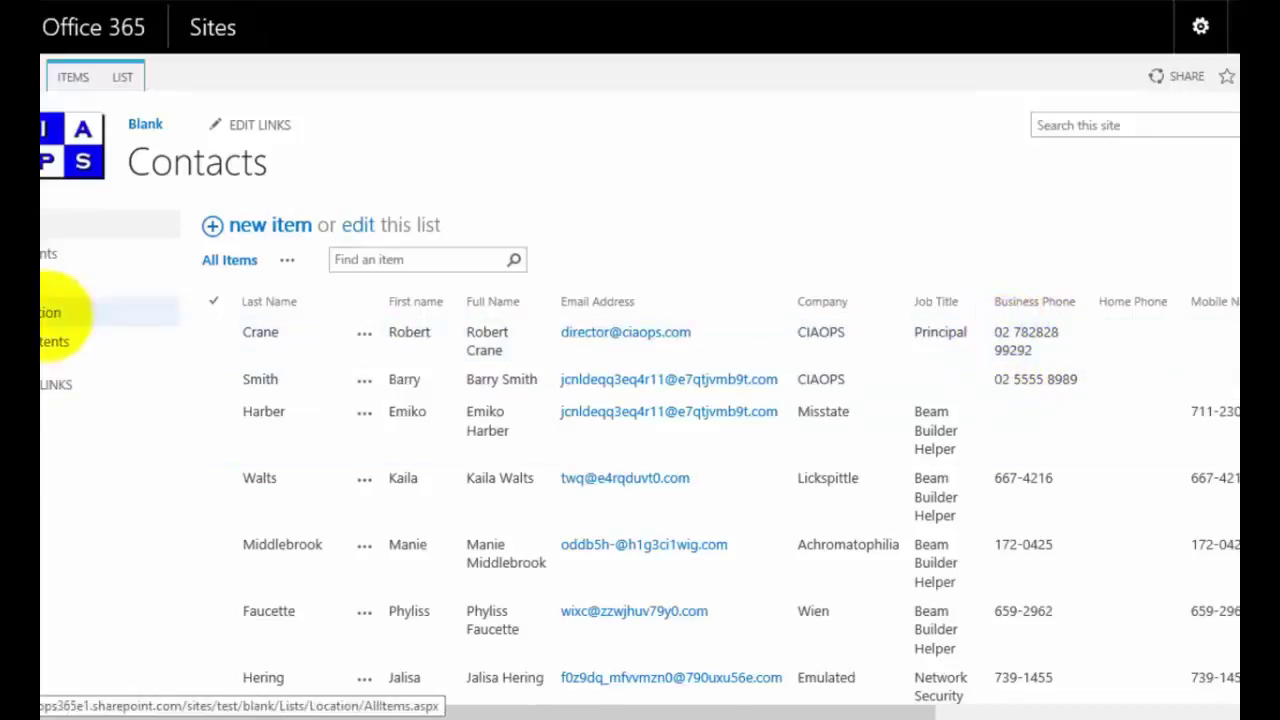
{"action": "left_click", "coordinate": [48, 313]}
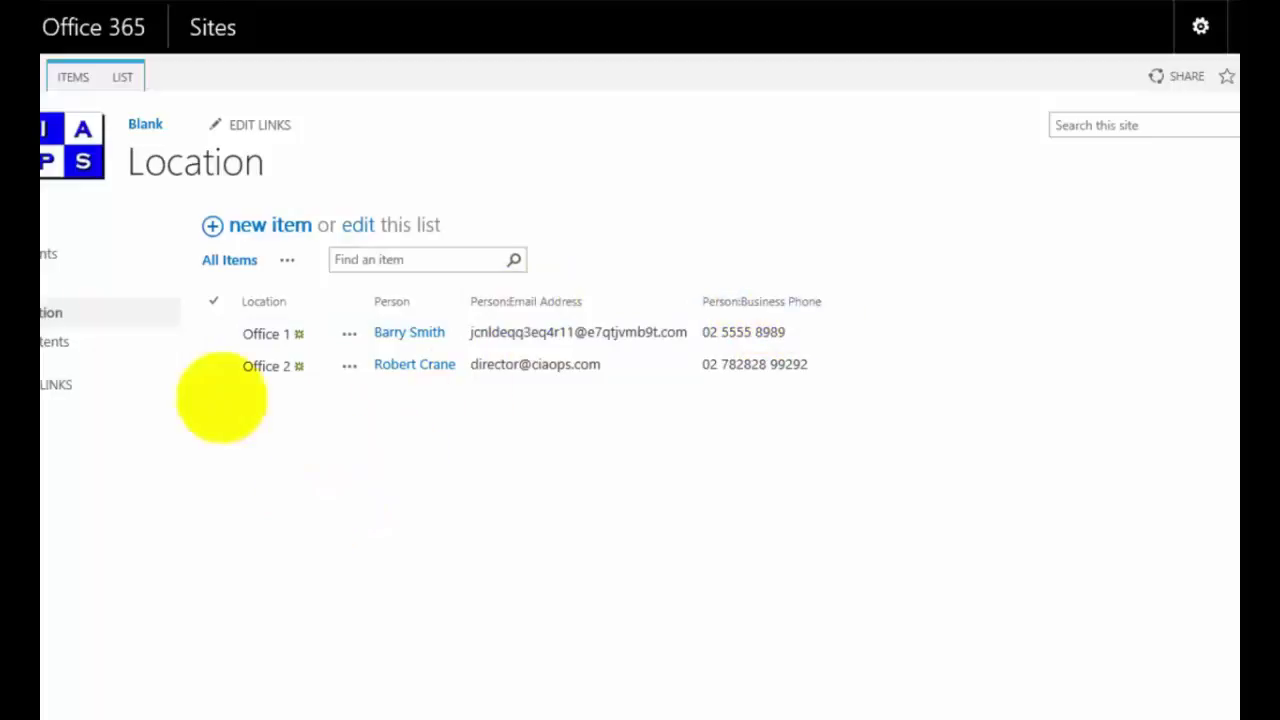
Step: In Location list settings, strip the 'Person:' prefix so the column is named 'Email Address'
{"action": "left_click", "coordinate": [118, 78]}
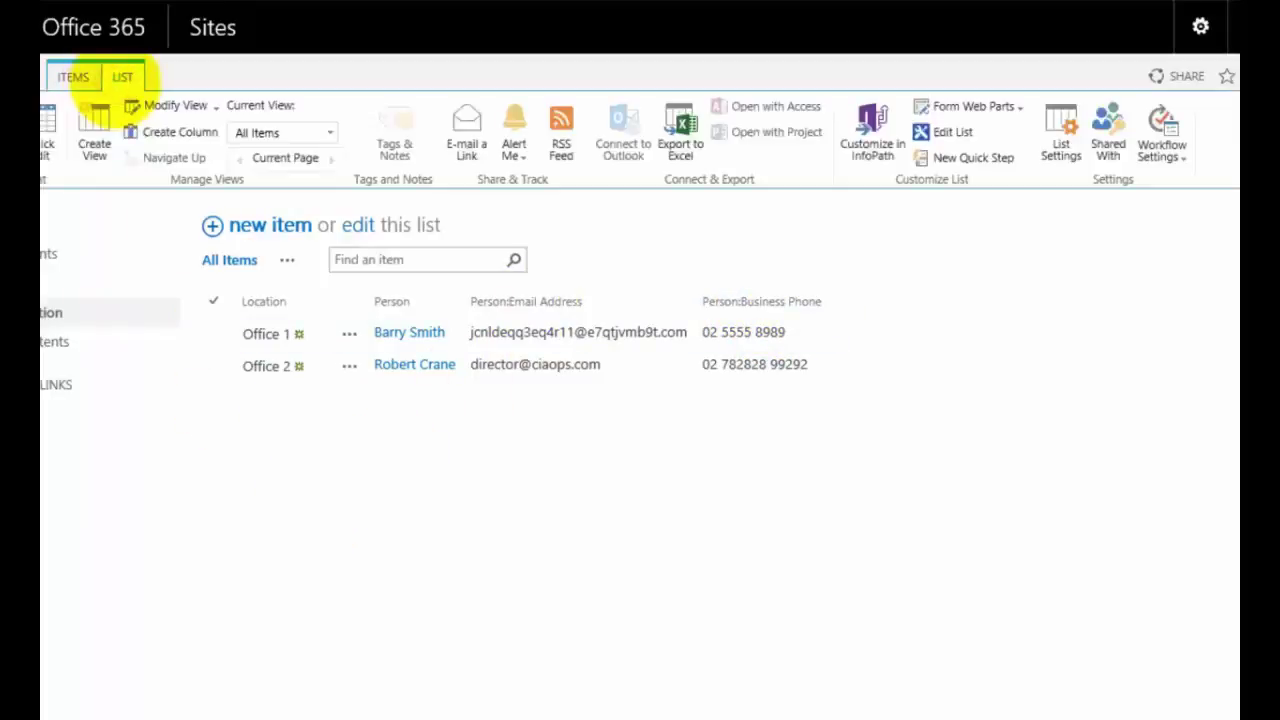
{"action": "left_click", "coordinate": [1055, 150]}
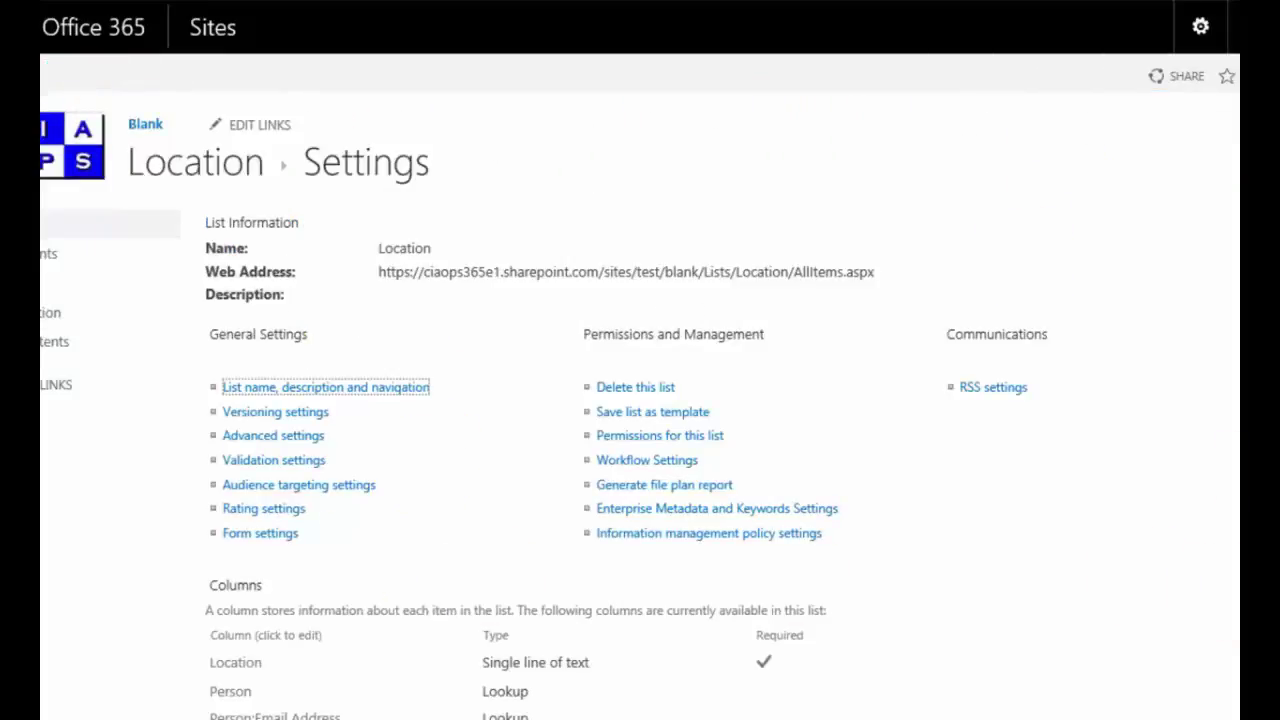
{"action": "scroll", "coordinate": [803, 529], "scroll_direction": "down", "scroll_amount": 3}
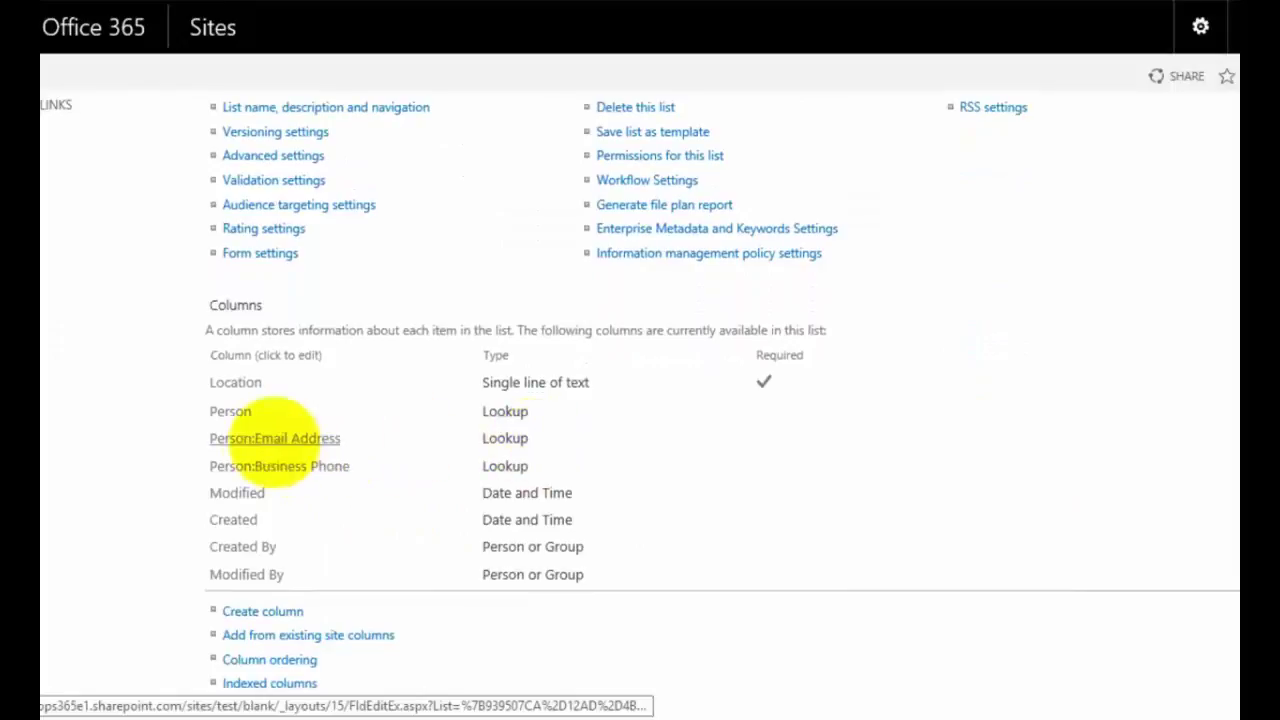
{"action": "left_click", "coordinate": [272, 439]}
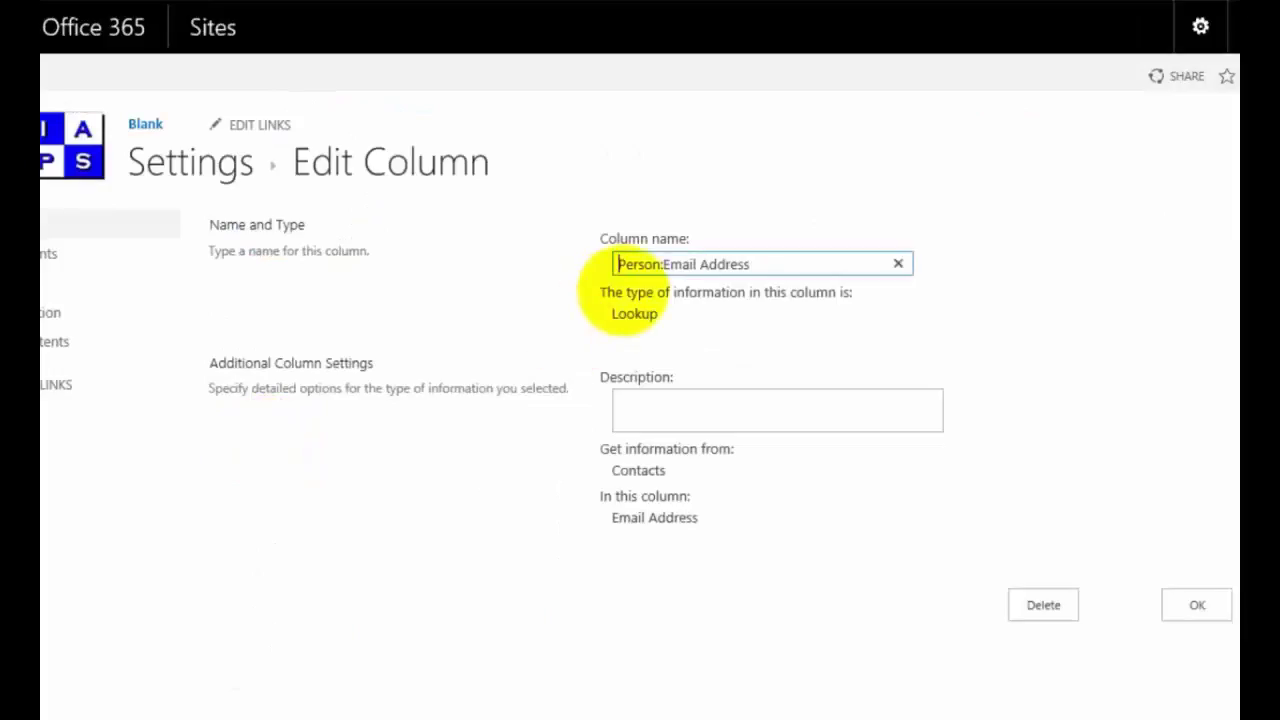
{"action": "left_click", "coordinate": [659, 264]}
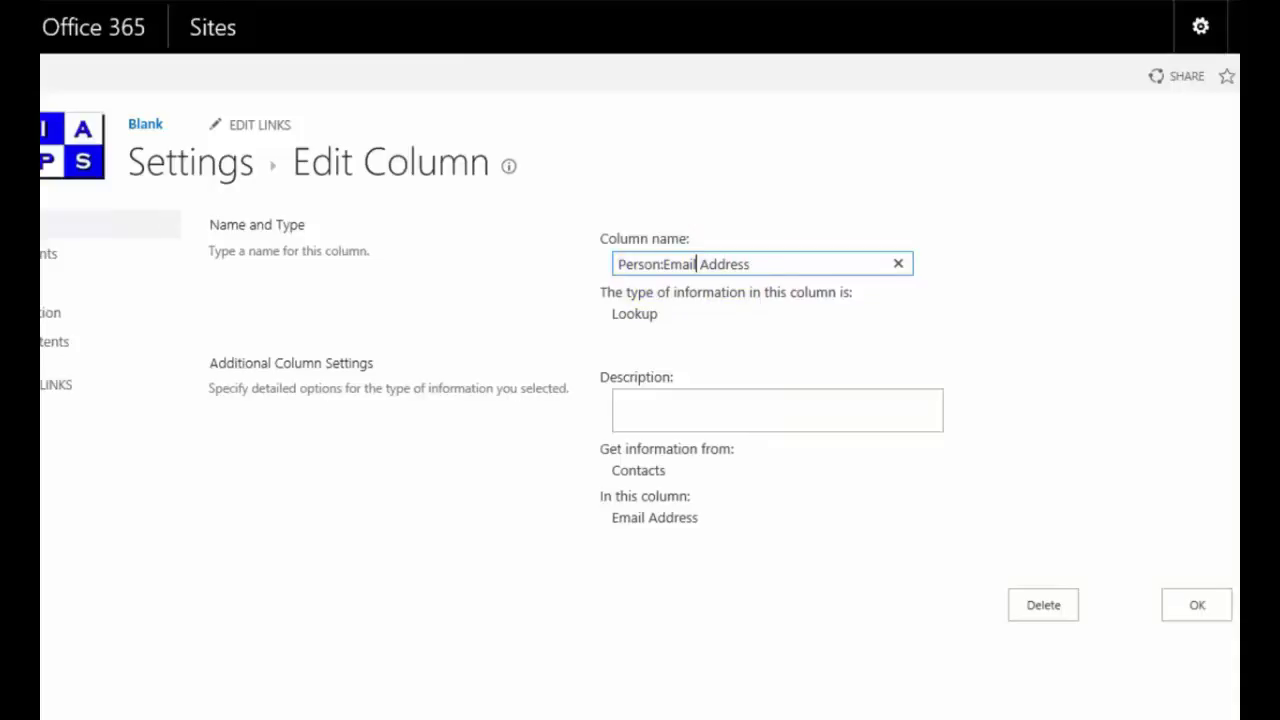
{"action": "left_click", "coordinate": [662, 264]}
{"action": "key", "text": "BackSpace"}
{"action": "key", "text": "BackSpace"}
{"action": "key", "text": "BackSpace"}
{"action": "key", "text": "BackSpace"}
{"action": "key", "text": "BackSpace"}
{"action": "key", "text": "BackSpace"}
{"action": "key", "text": "BackSpace"}
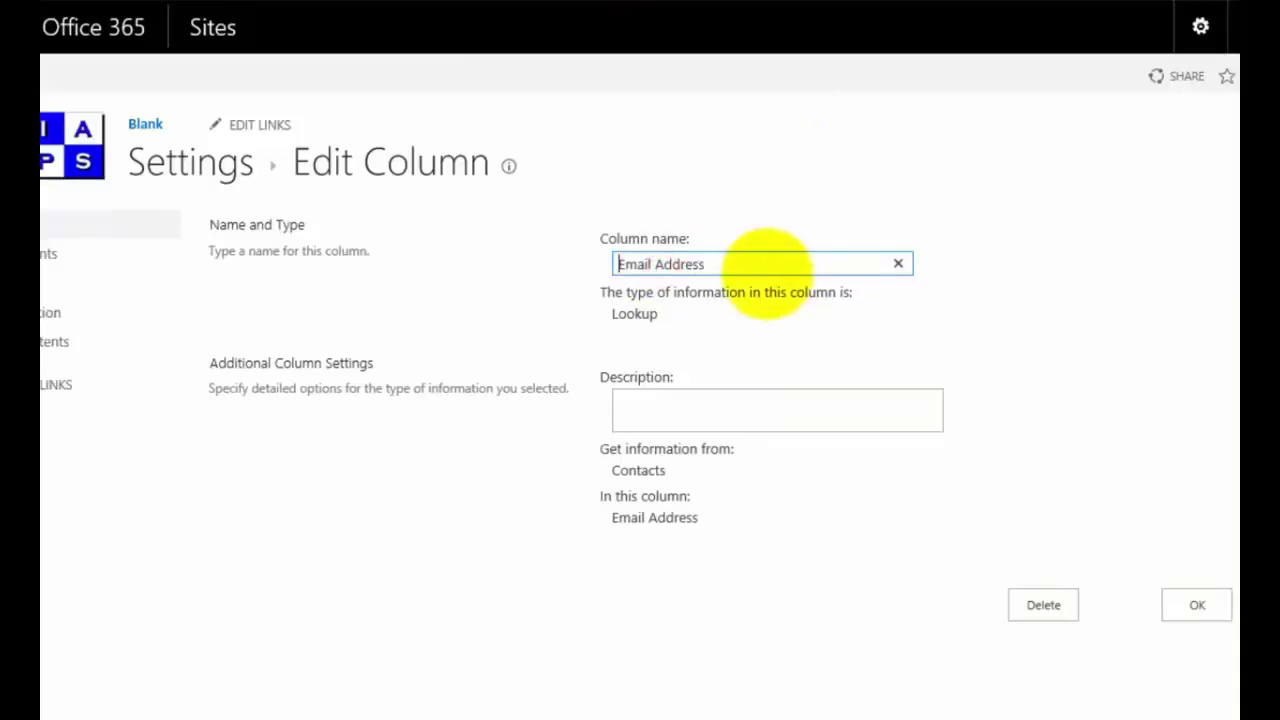
{"action": "left_click", "coordinate": [1195, 604]}
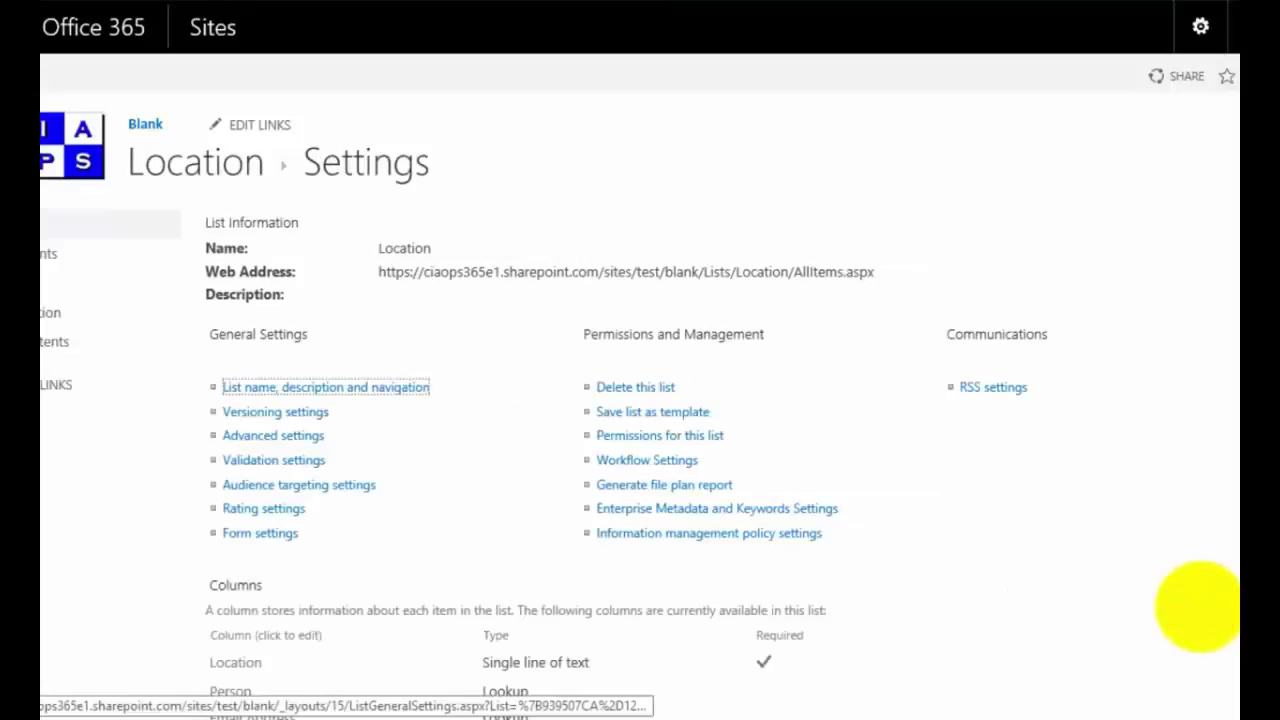
Step: Rename the Person:Business Phone lookup column to 'Business Phone' and save it
{"action": "scroll", "coordinate": [640, 400], "scroll_direction": "down", "scroll_amount": 3}
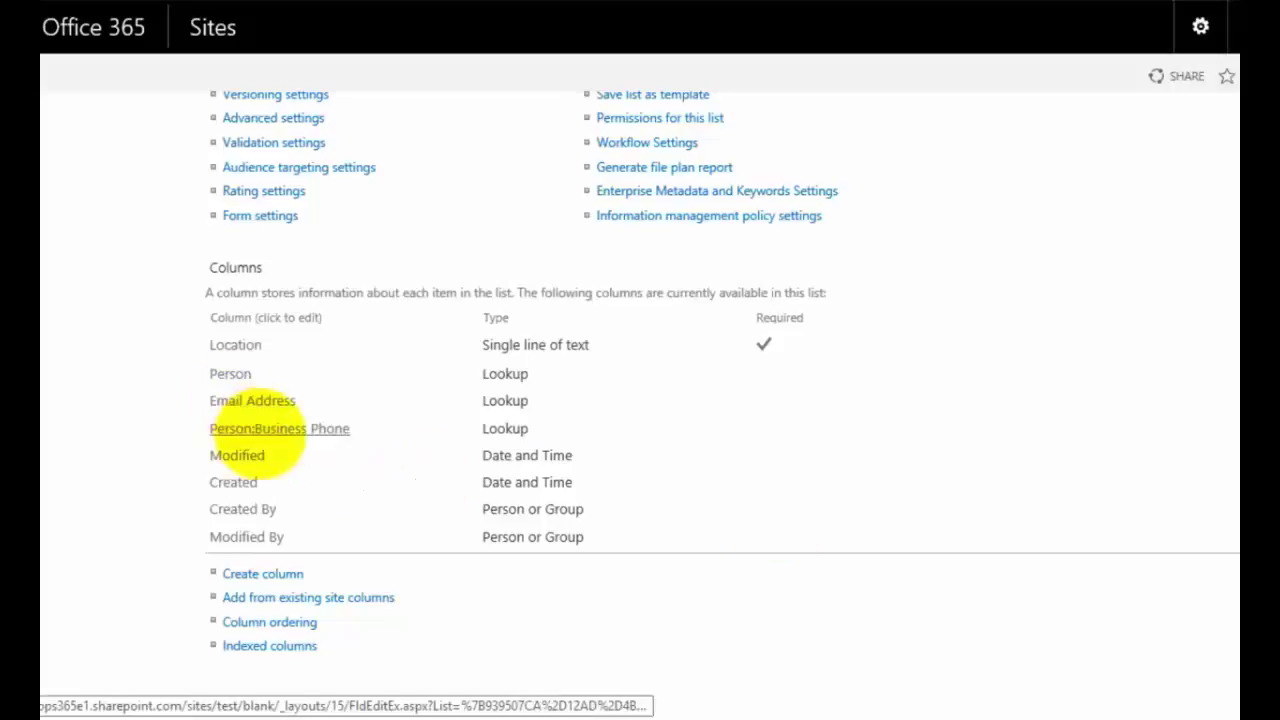
{"action": "left_click", "coordinate": [257, 431]}
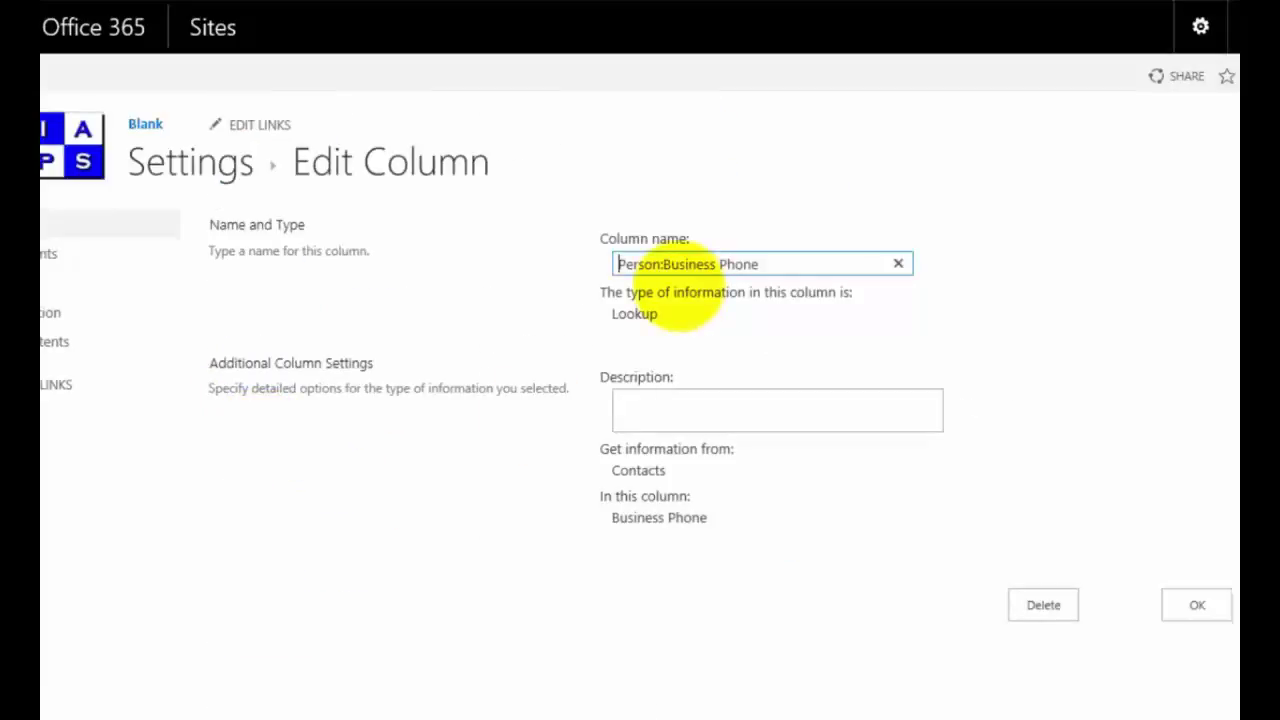
{"action": "key", "text": "Delete"}
{"action": "key", "text": "Delete"}
{"action": "key", "text": "Delete"}
{"action": "key", "text": "Delete"}
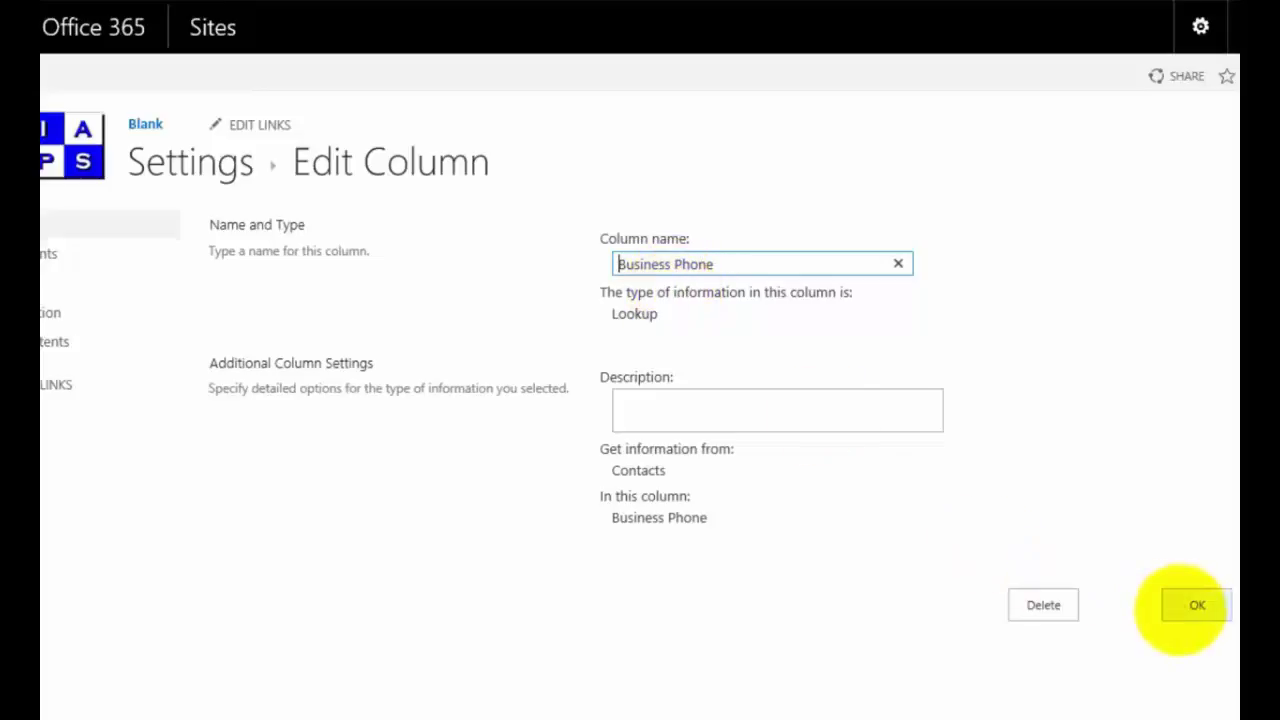
{"action": "left_click", "coordinate": [1184, 606]}
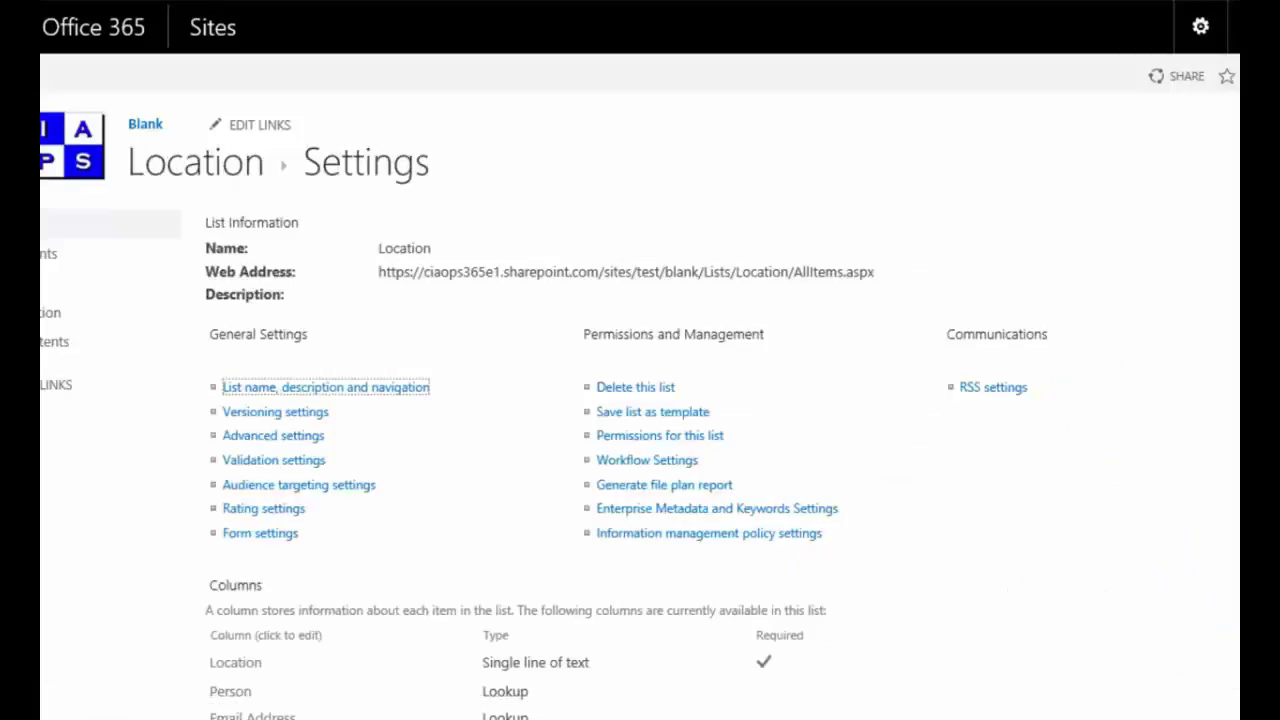
{"action": "scroll", "coordinate": [640, 400], "scroll_direction": "down", "scroll_amount": 3}
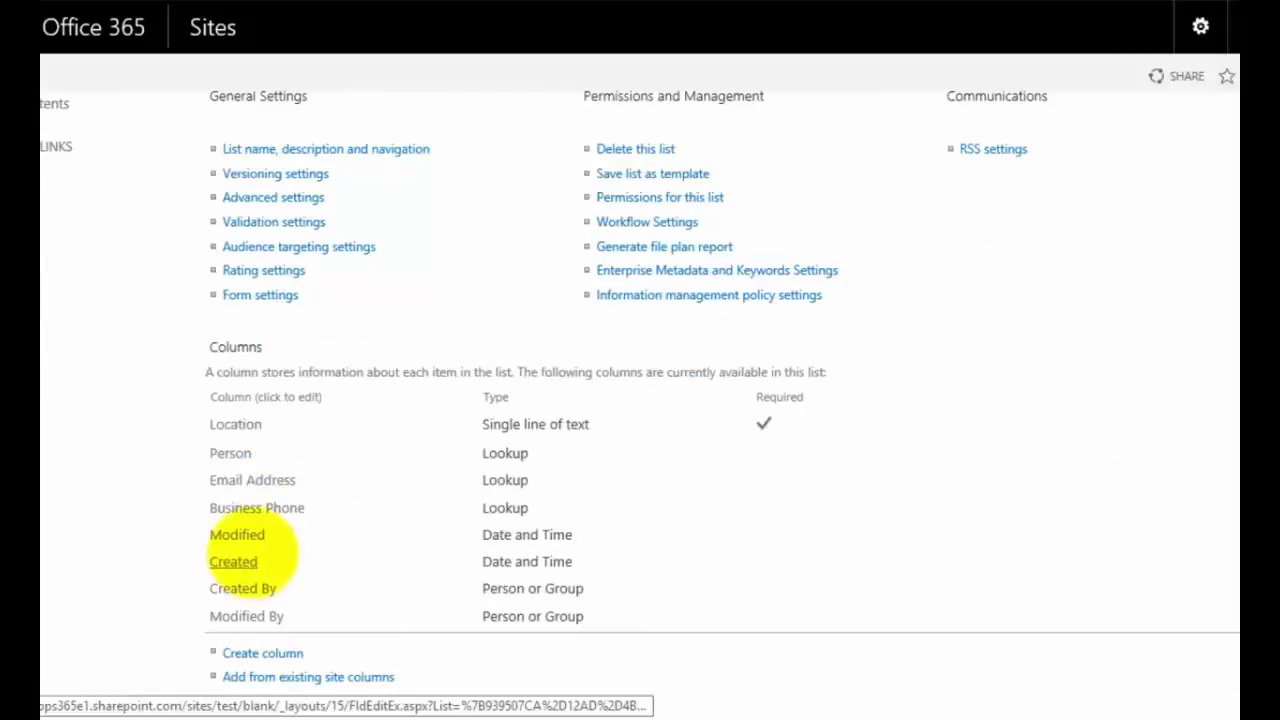
{"action": "scroll", "coordinate": [1129, 186], "scroll_direction": "up", "scroll_amount": 3}
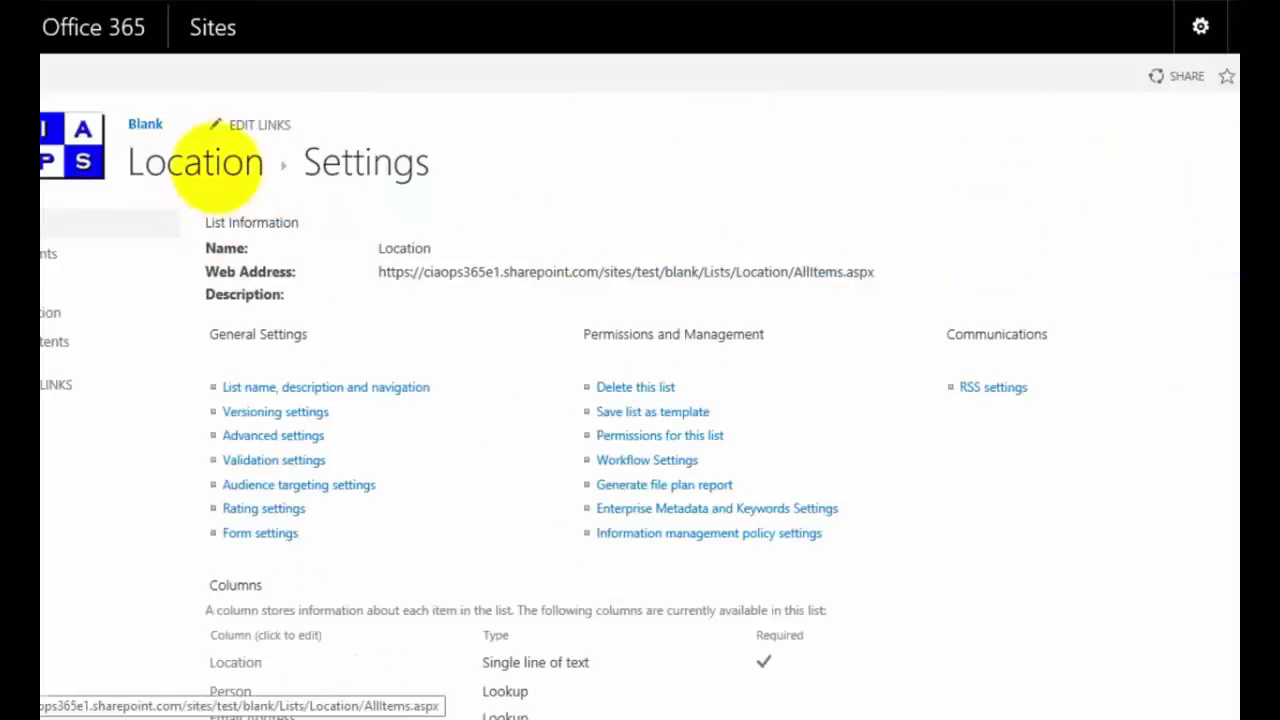
Step: Go back to the Location list items and show the LIST ribbon tools
{"action": "left_click", "coordinate": [215, 163]}
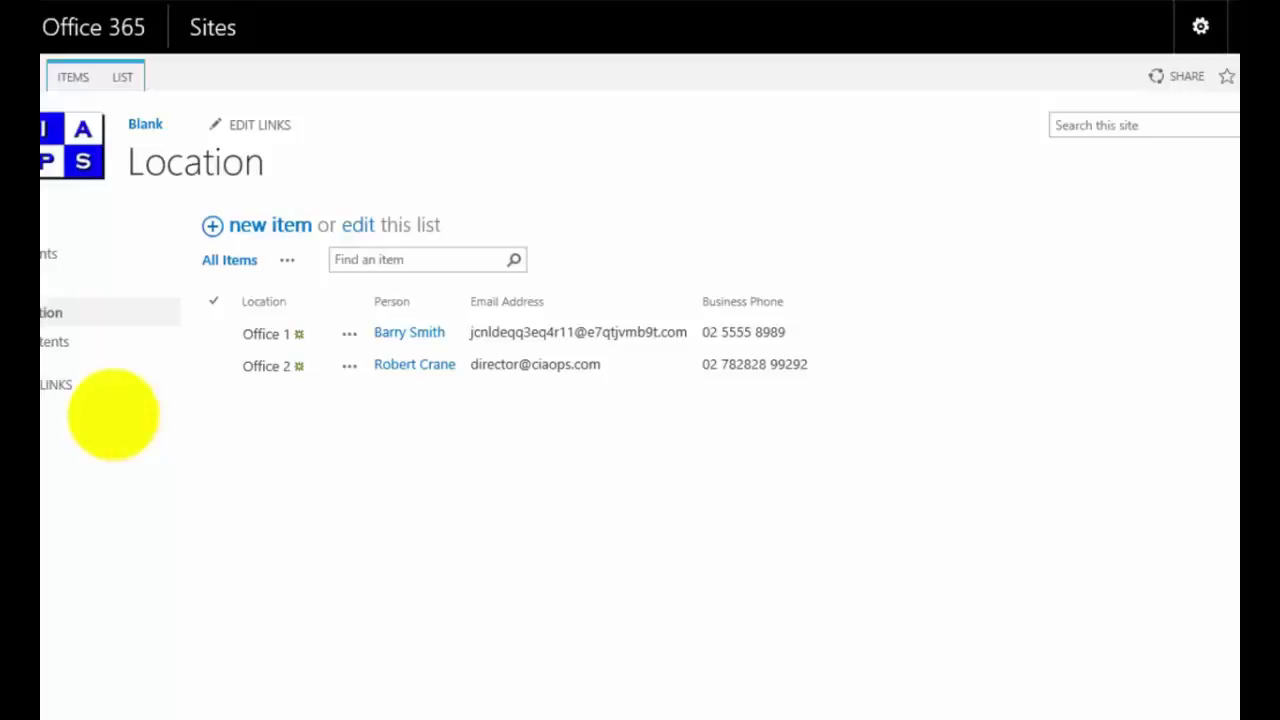
{"action": "left_click", "coordinate": [120, 82]}
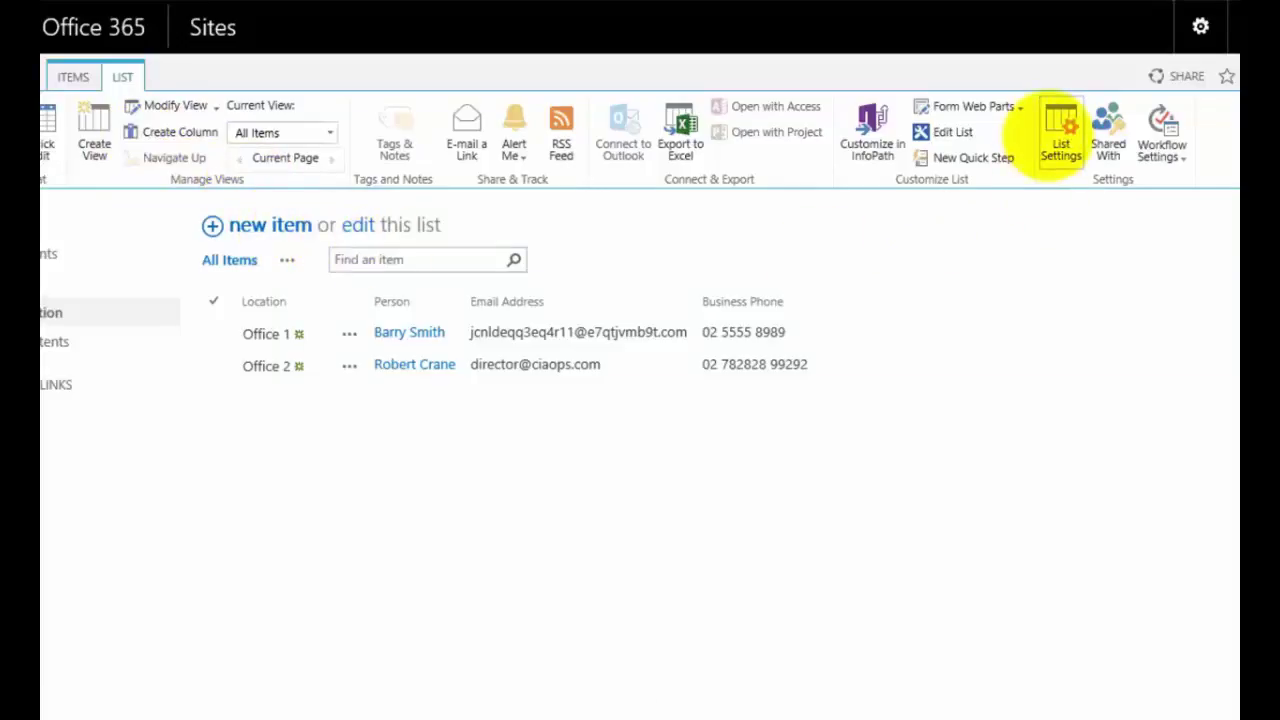
Step: From the Location list settings, start a new column of type Lookup
{"action": "left_click", "coordinate": [1047, 134]}
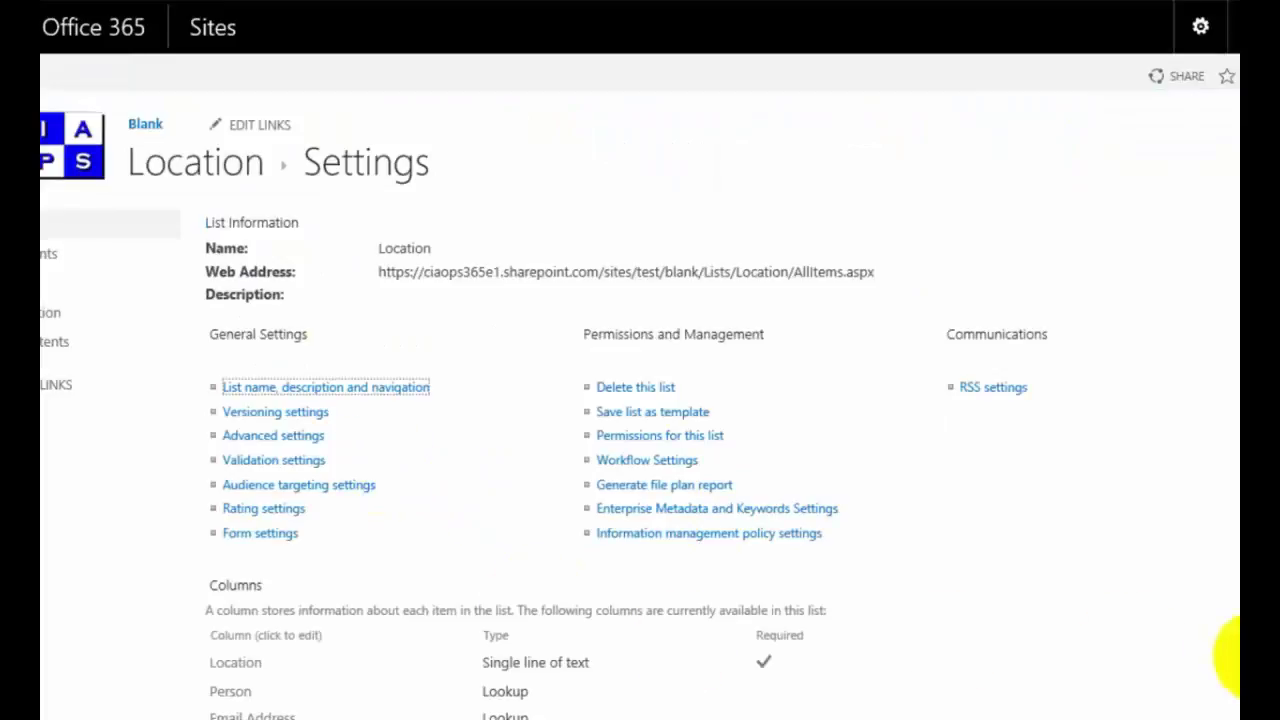
{"action": "scroll", "coordinate": [606, 491], "scroll_direction": "down", "scroll_amount": 3}
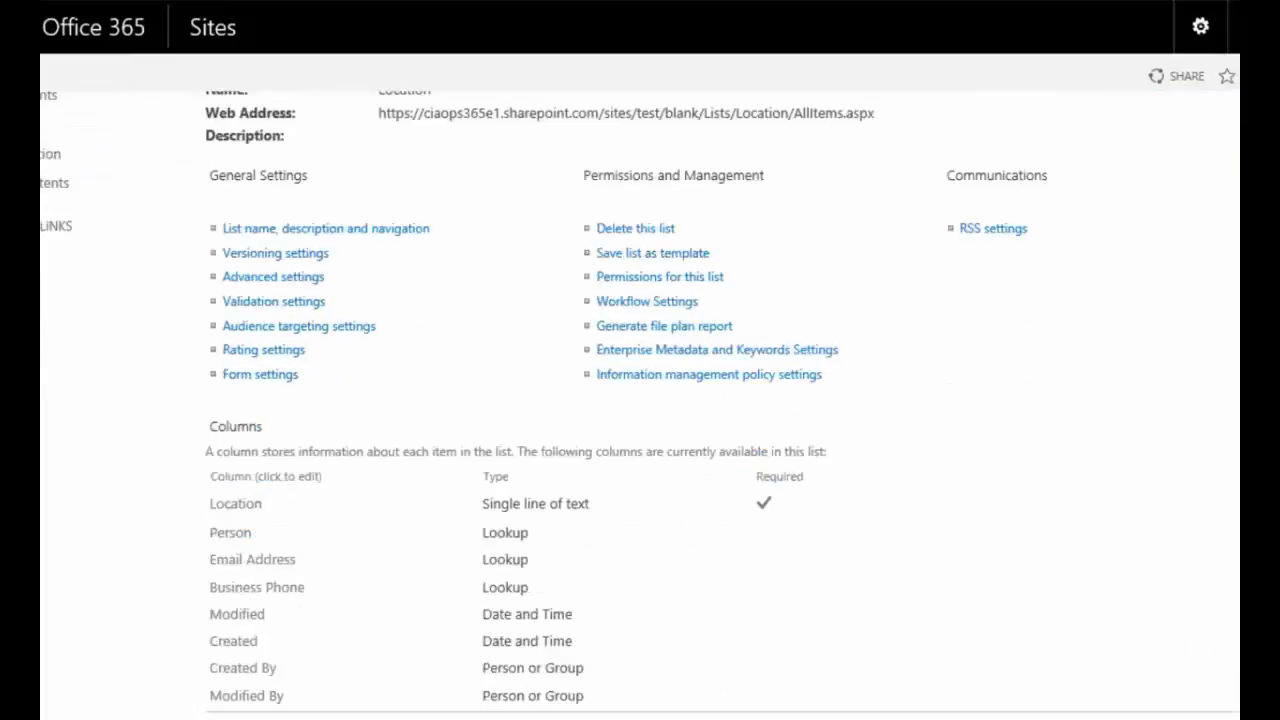
{"action": "left_click", "coordinate": [275, 653]}
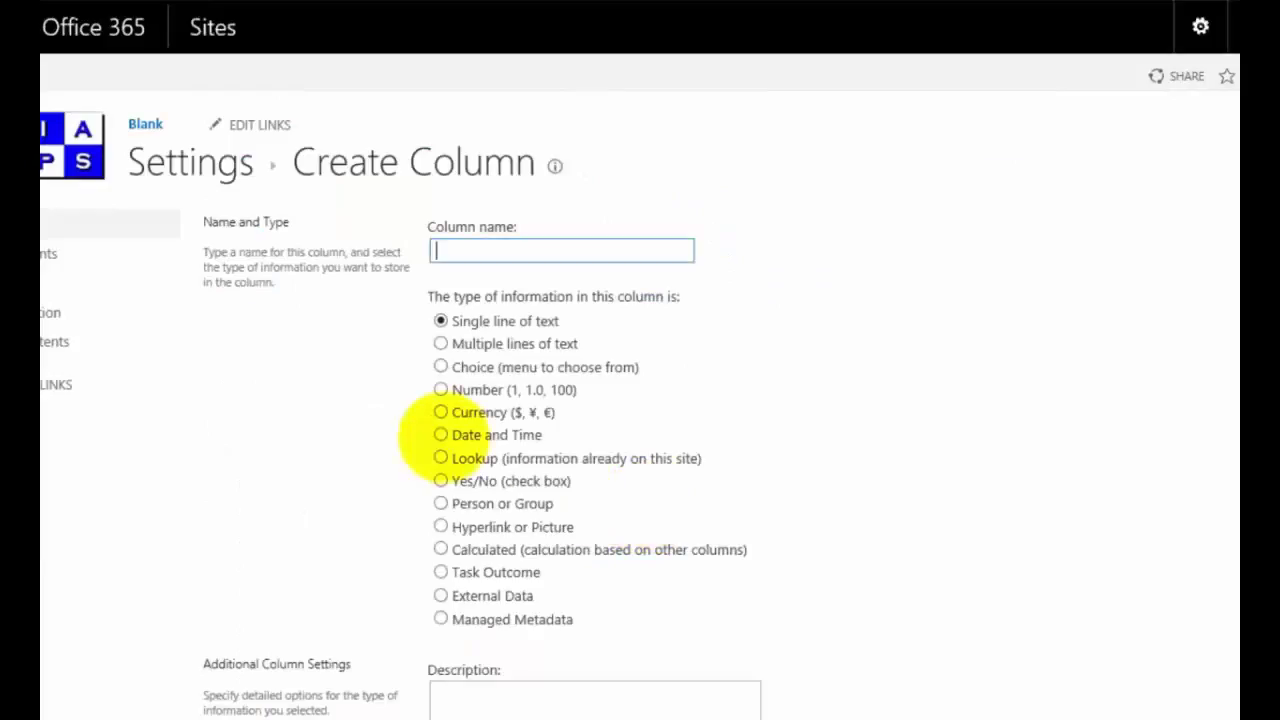
{"action": "left_click", "coordinate": [438, 458]}
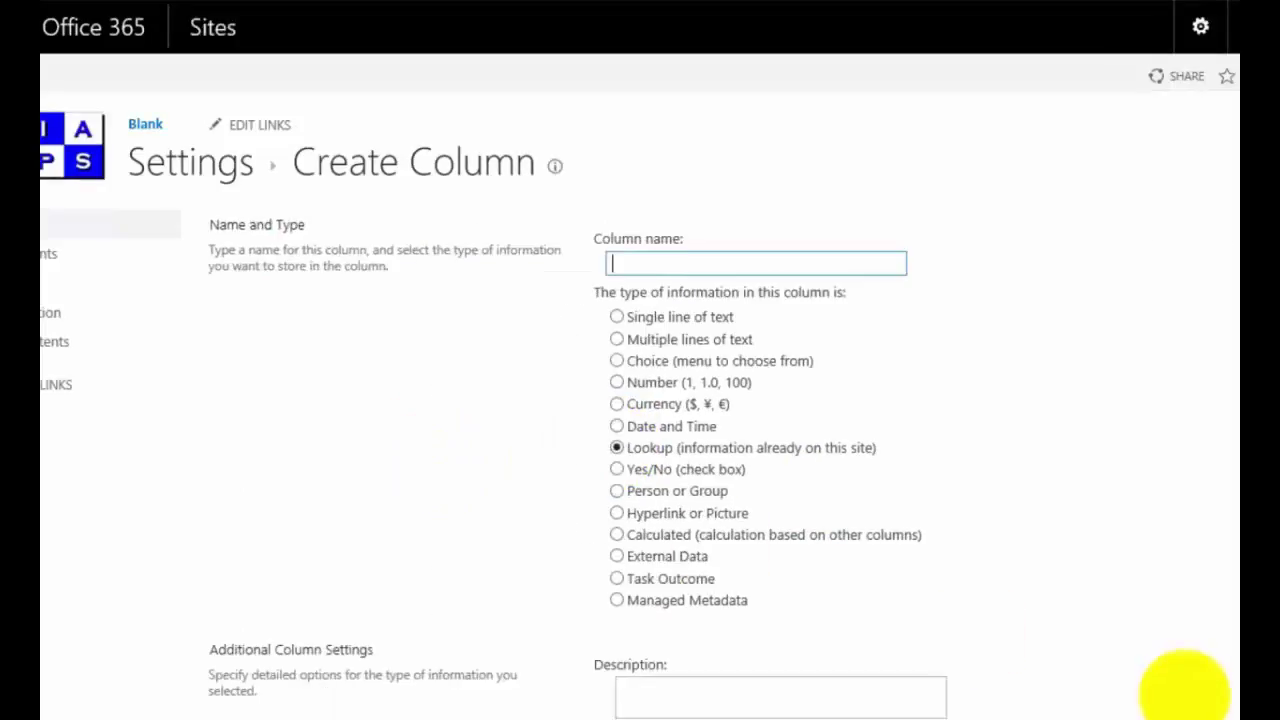
Step: Point the lookup at the Documents library and review its fields, keeping ID
{"action": "scroll", "coordinate": [775, 425], "scroll_direction": "down", "scroll_amount": 5}
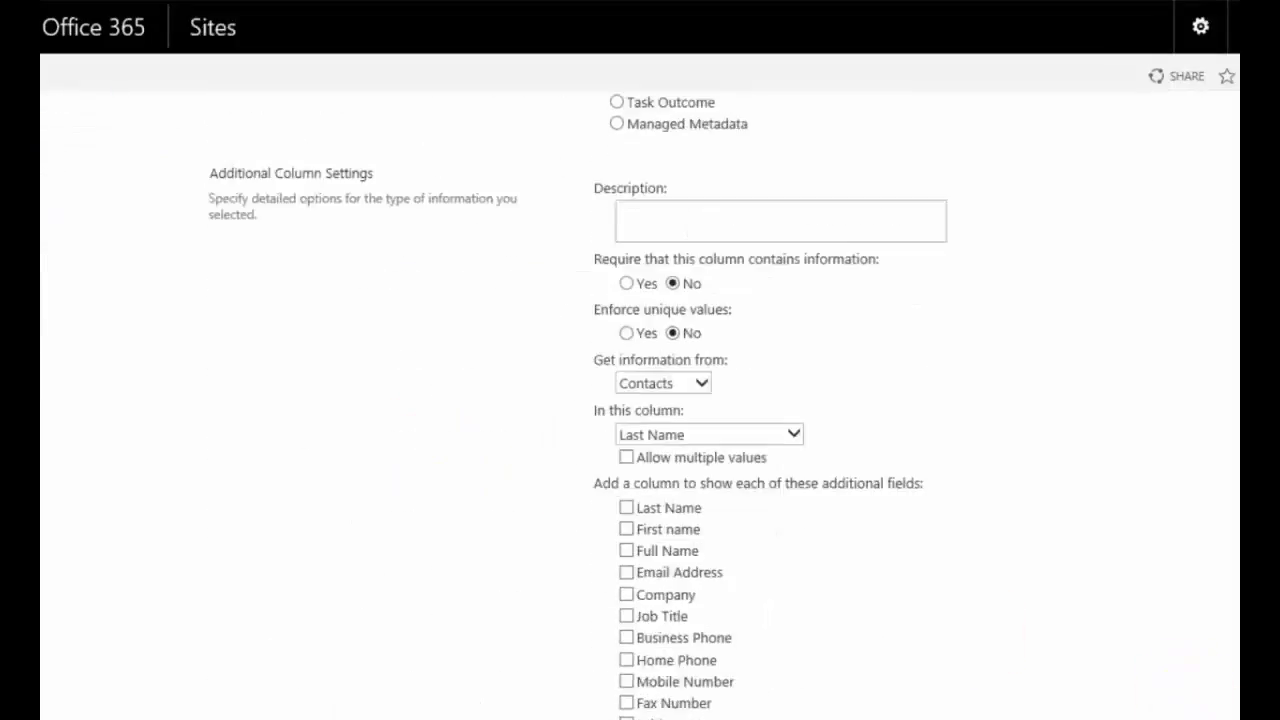
{"action": "left_click", "coordinate": [690, 304]}
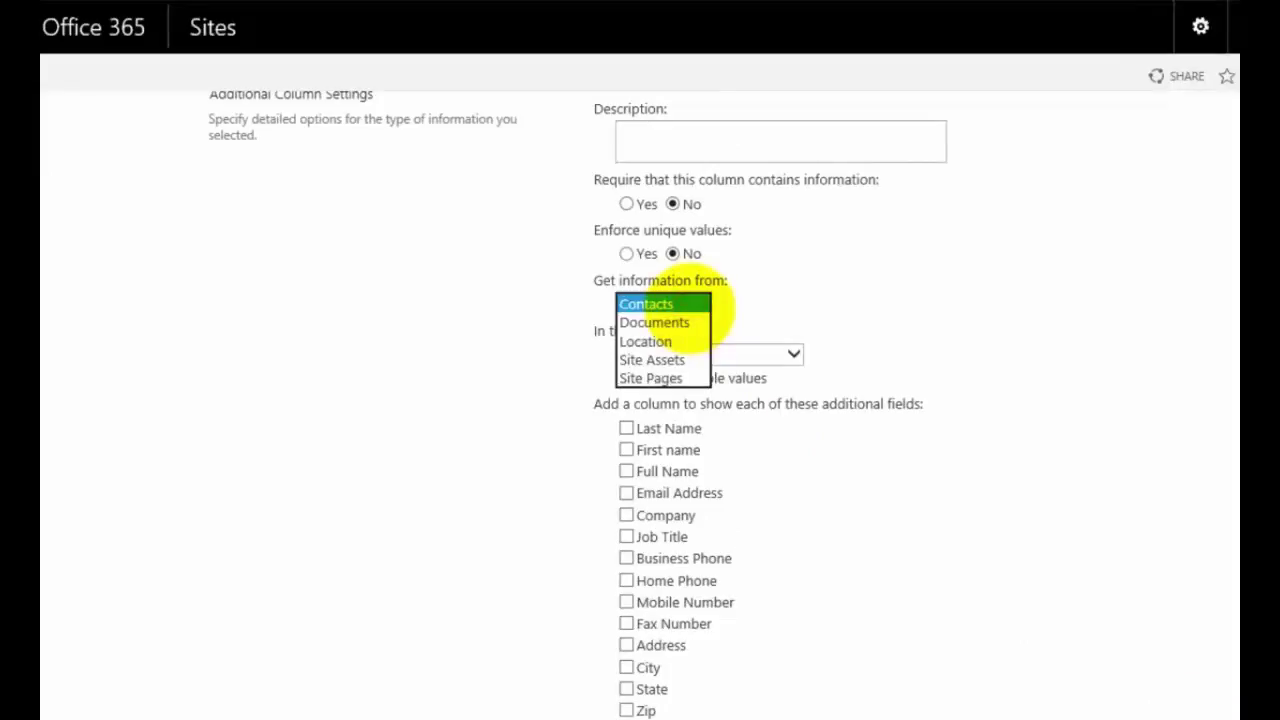
{"action": "left_click", "coordinate": [680, 322]}
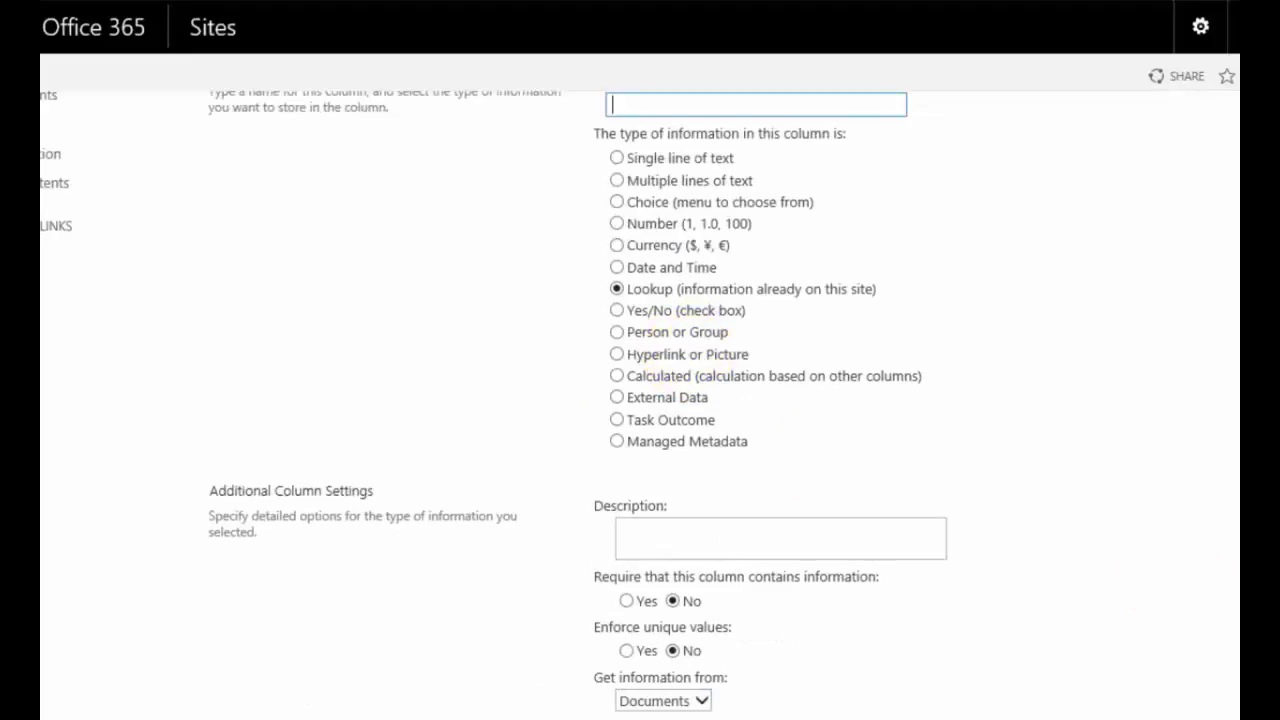
{"action": "scroll", "coordinate": [1057, 549], "scroll_direction": "down", "scroll_amount": 6}
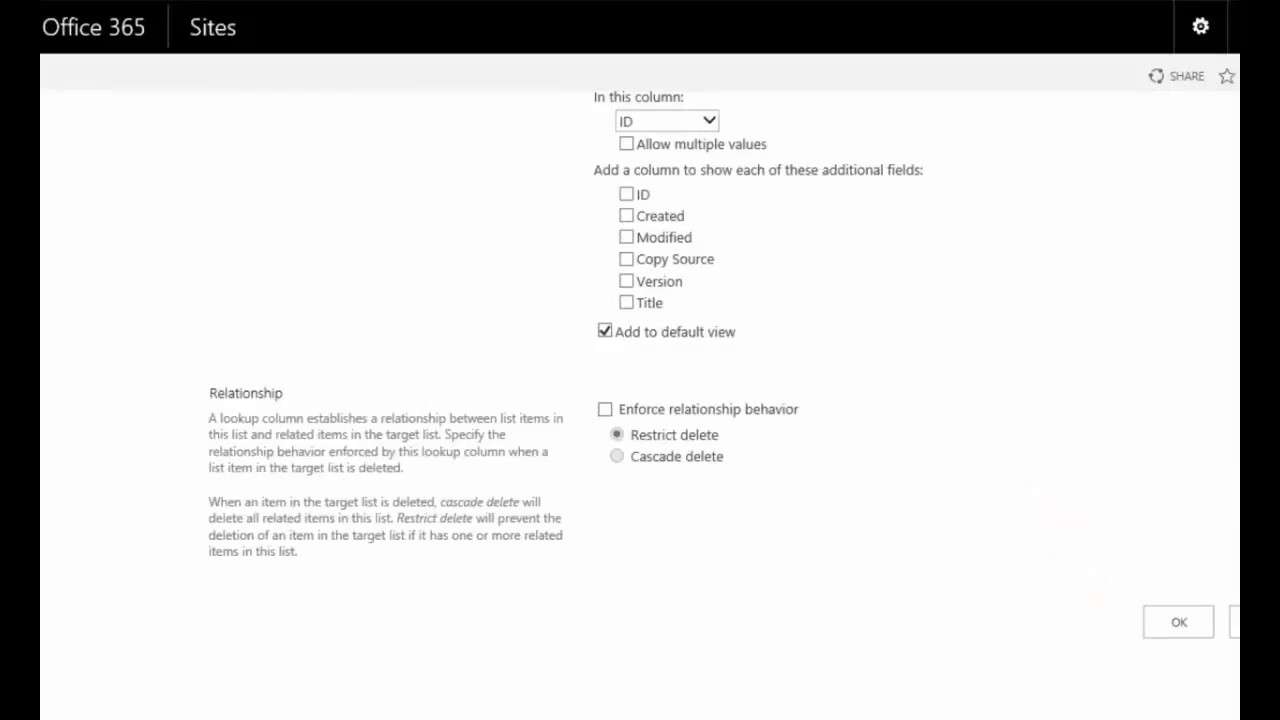
{"action": "scroll", "coordinate": [724, 371], "scroll_direction": "up", "scroll_amount": 3}
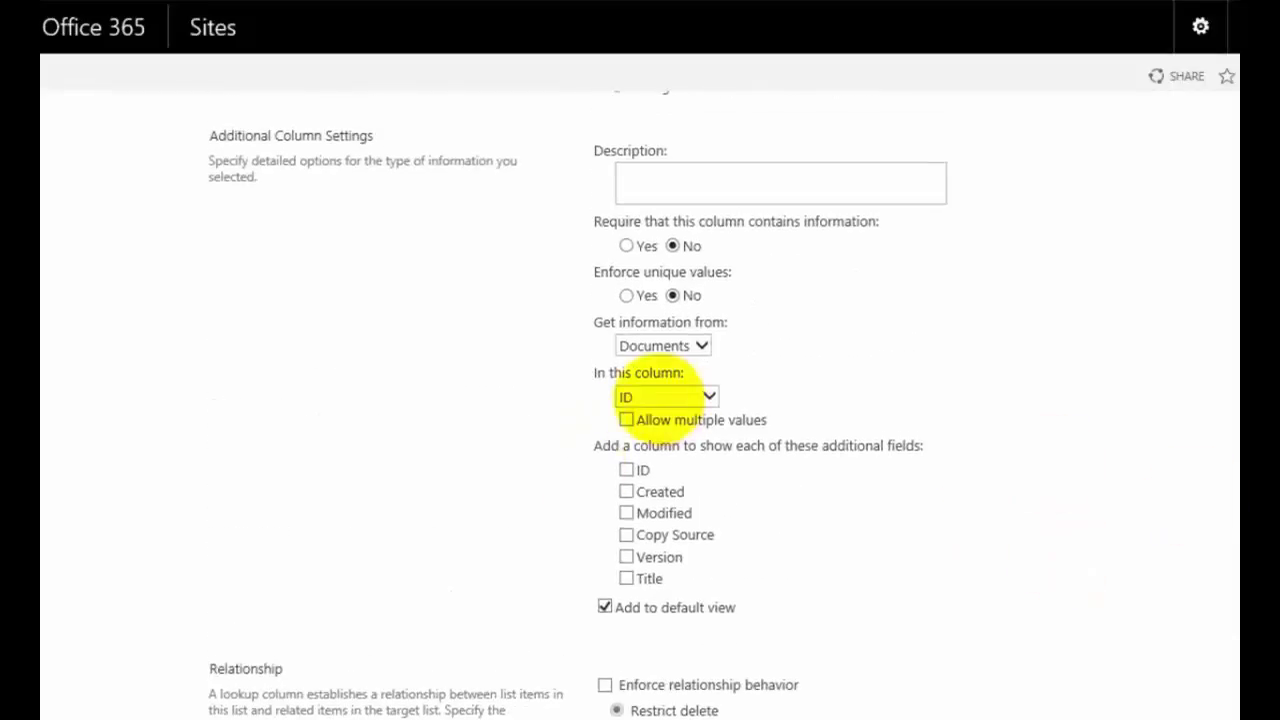
{"action": "left_click", "coordinate": [658, 397]}
{"action": "scroll", "coordinate": [700, 450], "scroll_direction": "down", "scroll_amount": 1}
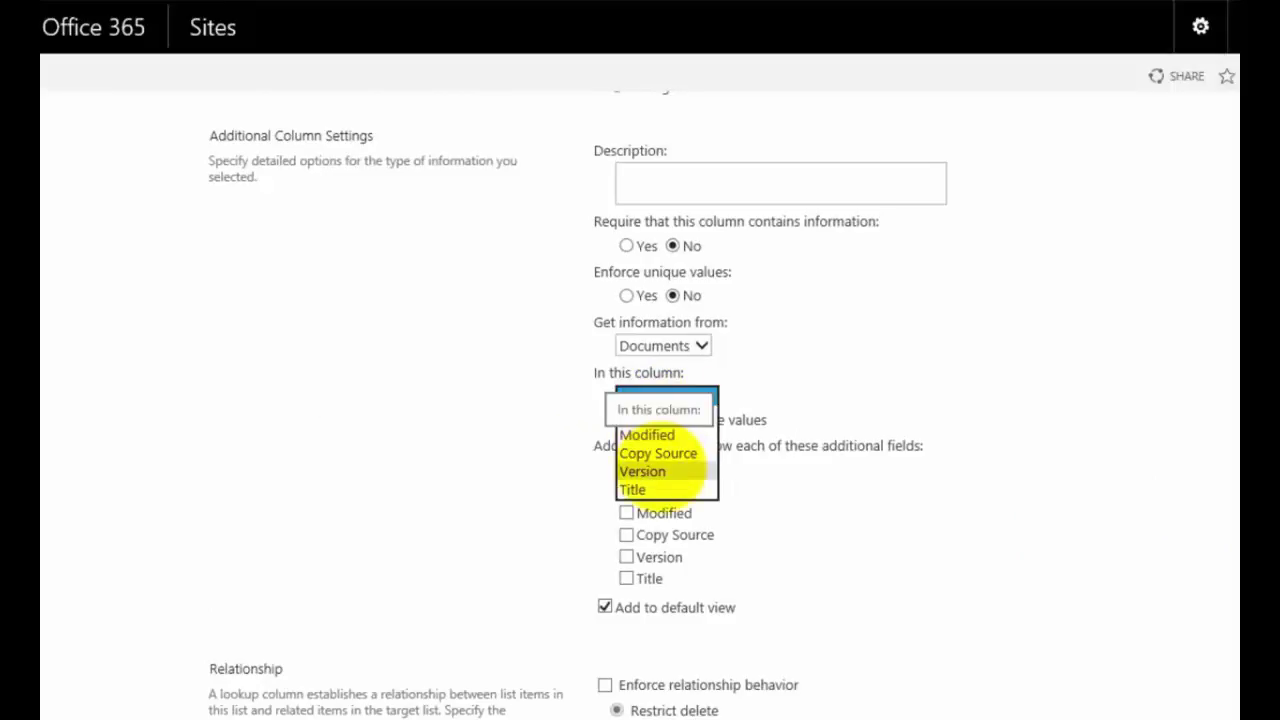
{"action": "scroll", "coordinate": [677, 486], "scroll_direction": "up", "scroll_amount": 2}
{"action": "left_click", "coordinate": [891, 380]}
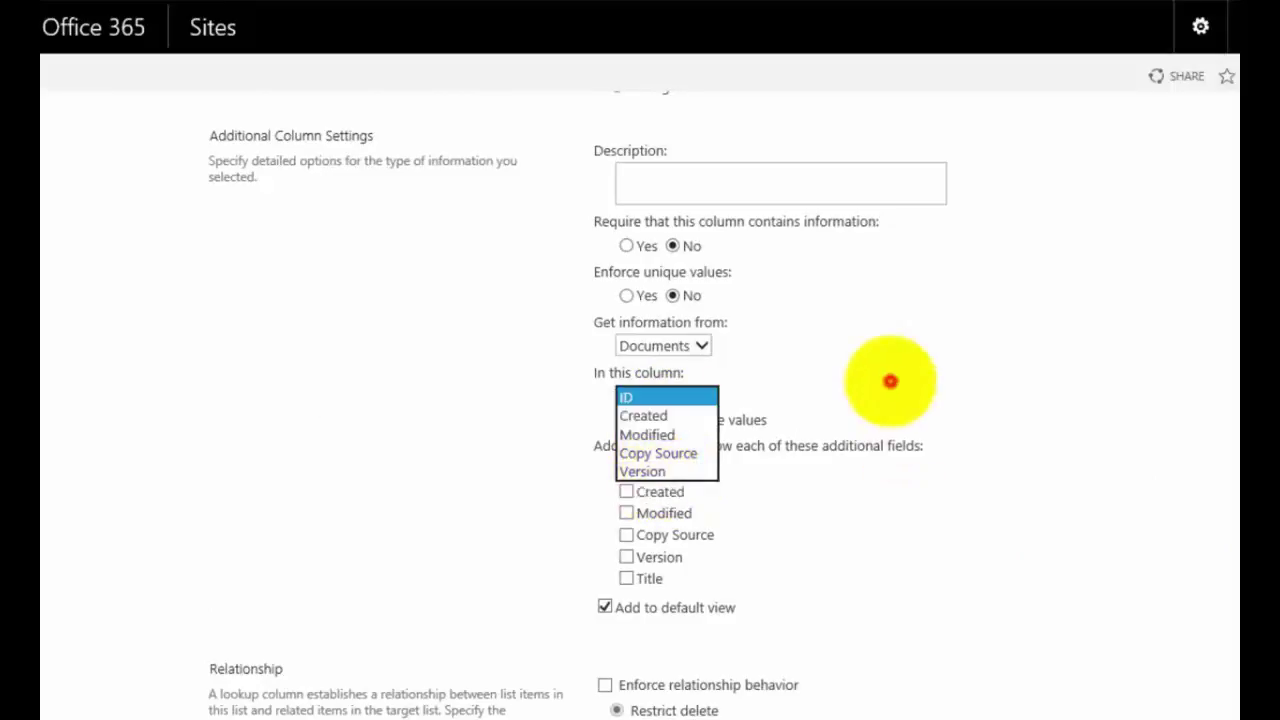
{"action": "scroll", "coordinate": [1230, 665], "scroll_direction": "down", "scroll_amount": 3}
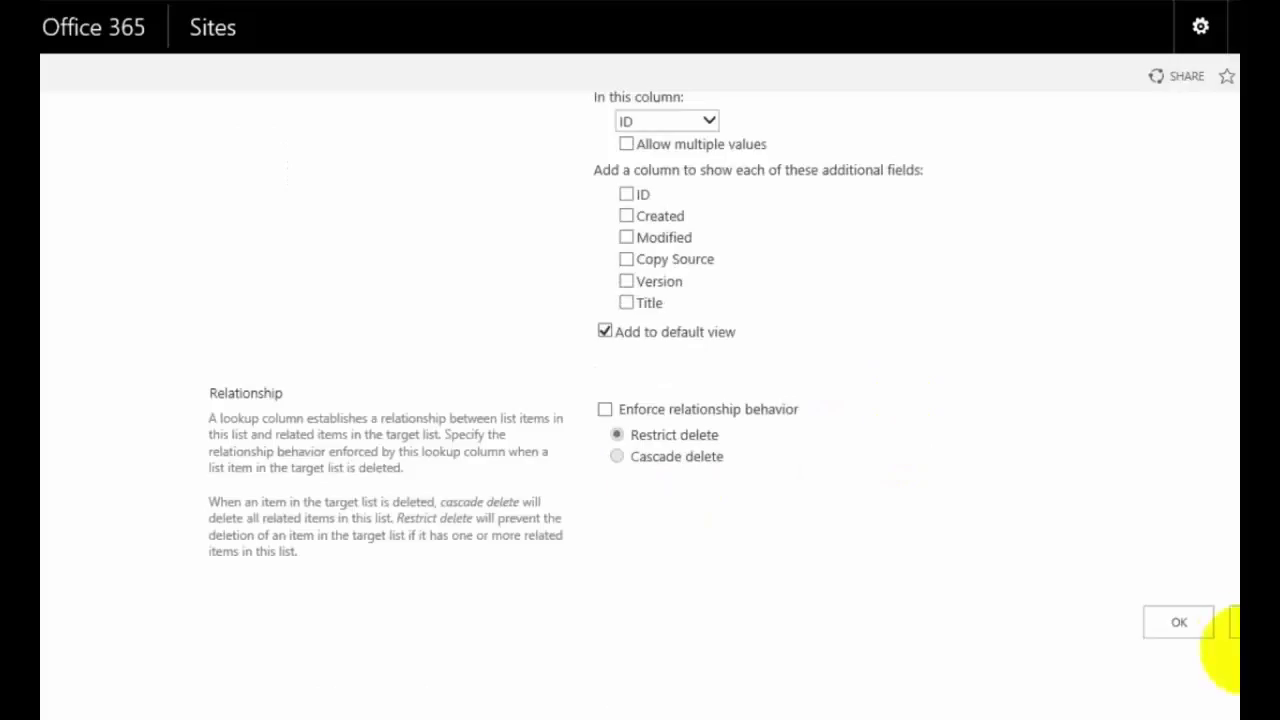
Step: Discard the new column form and return to the Location list items
{"action": "left_click", "coordinate": [1175, 628]}
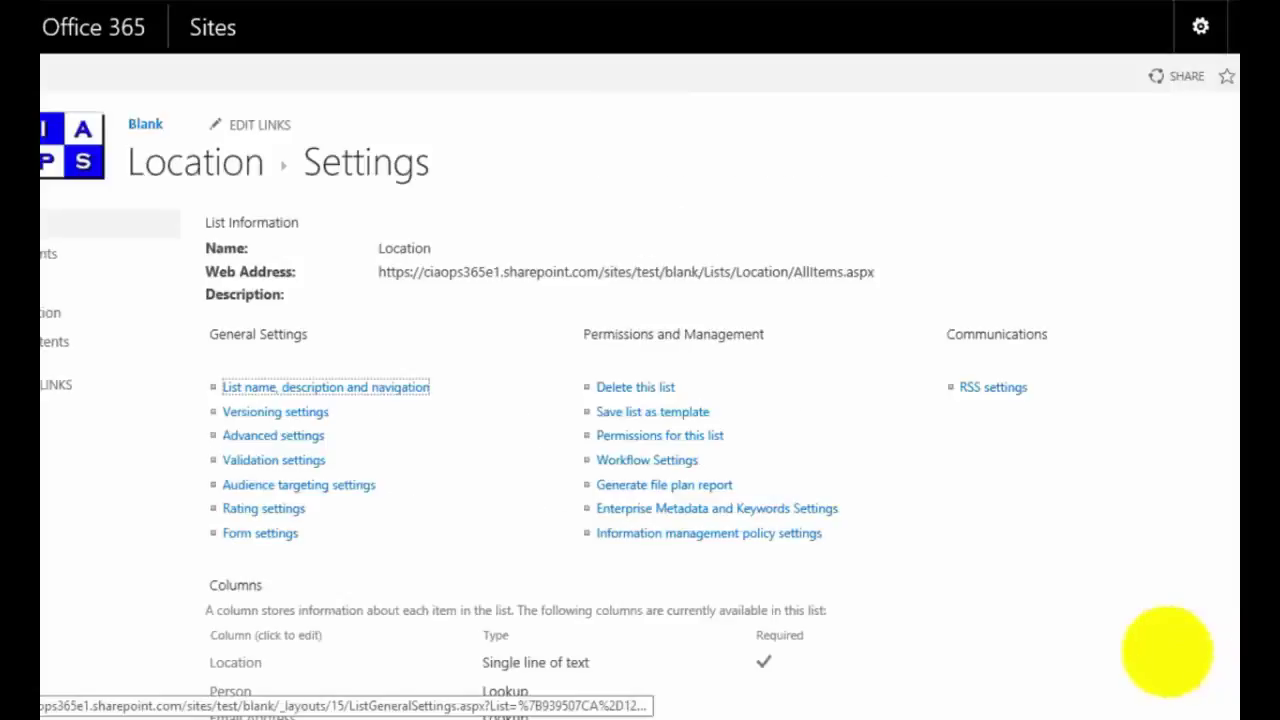
{"action": "left_click", "coordinate": [170, 173]}
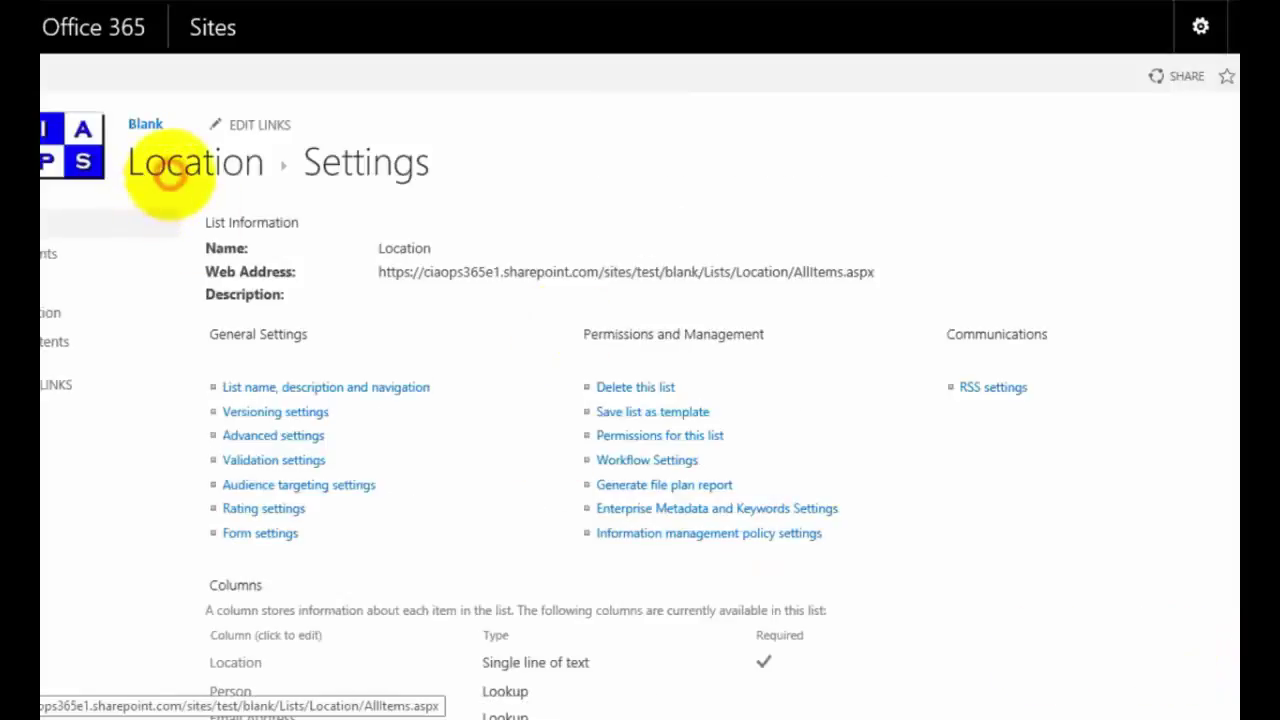